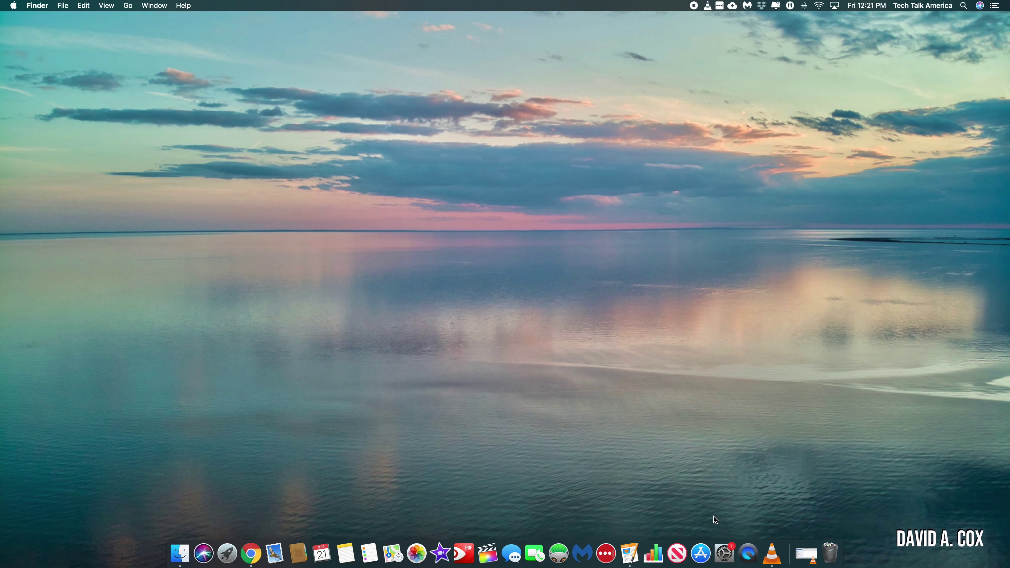
Step: Launch Numbers, create a Checklist Total spreadsheet, then close it
click(653, 553)
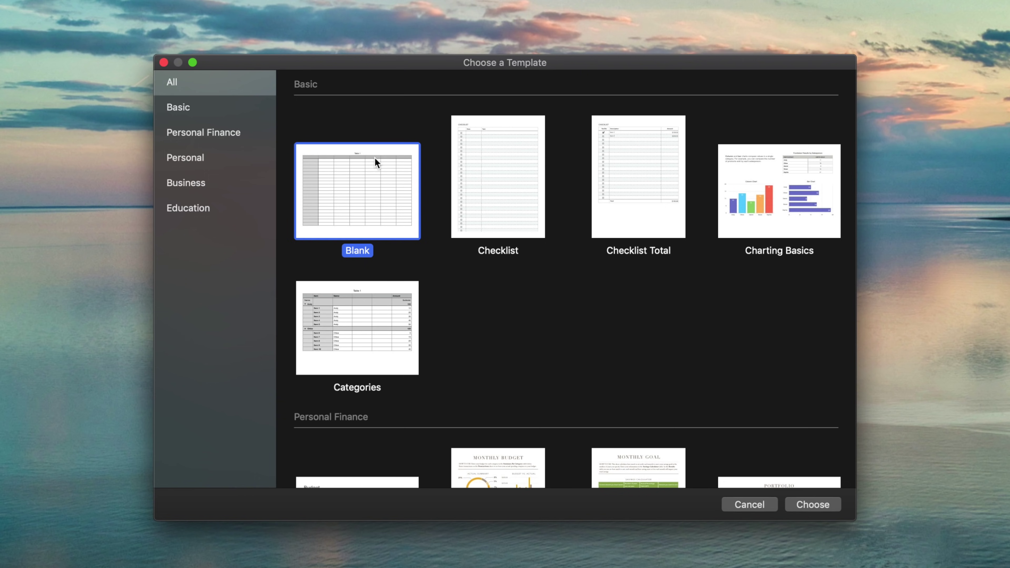
click(625, 183)
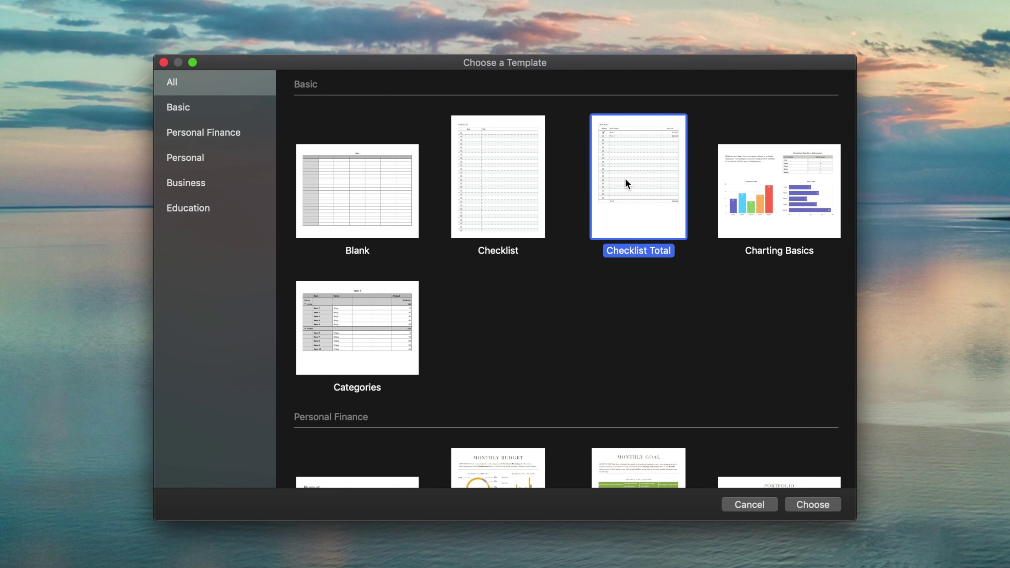
double_click(643, 191)
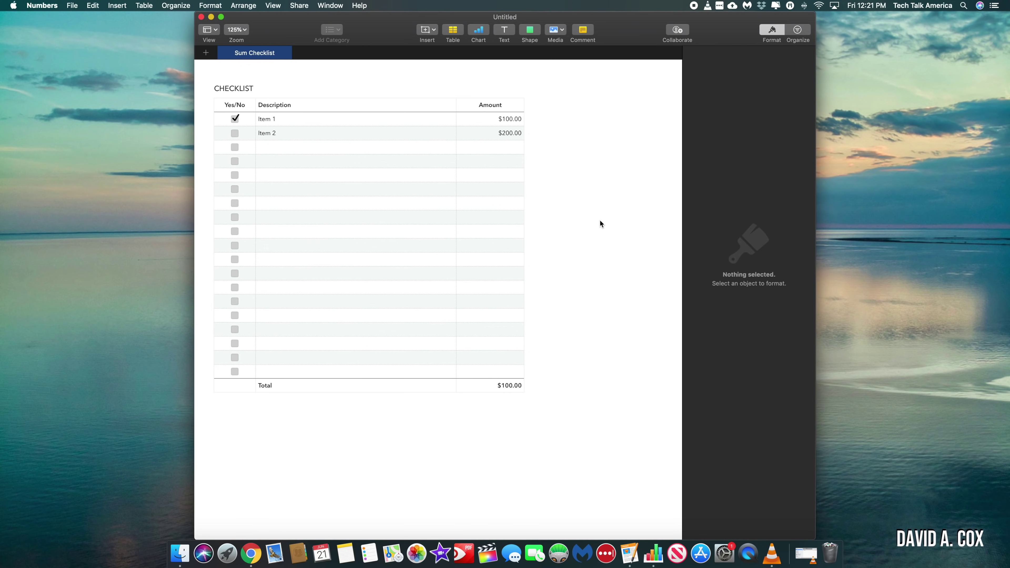
key(super+w)
Step: Create a new spreadsheet from the Simple Budget template under Personal Finance
key(super+n)
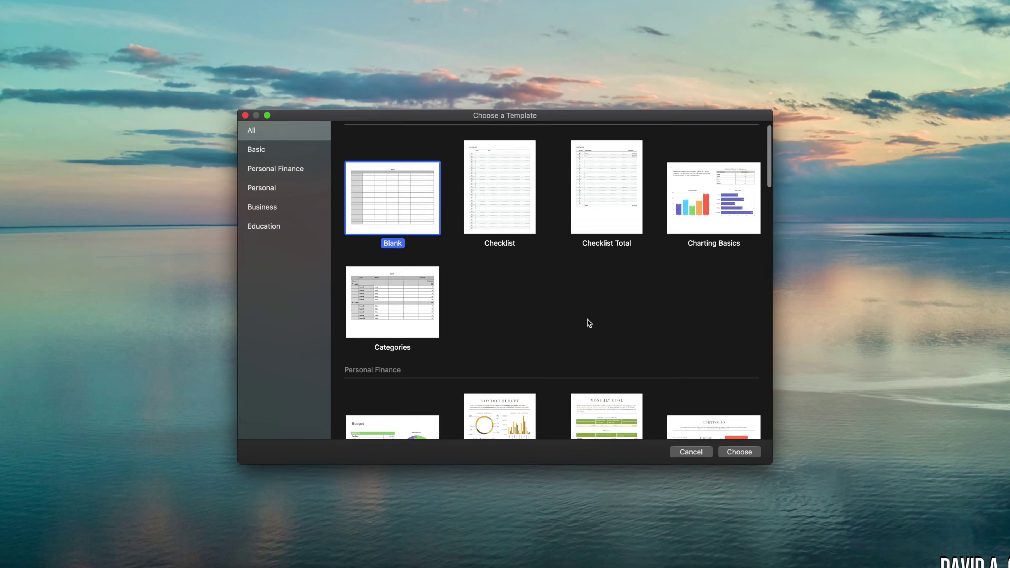
scroll(581, 314, down, 10)
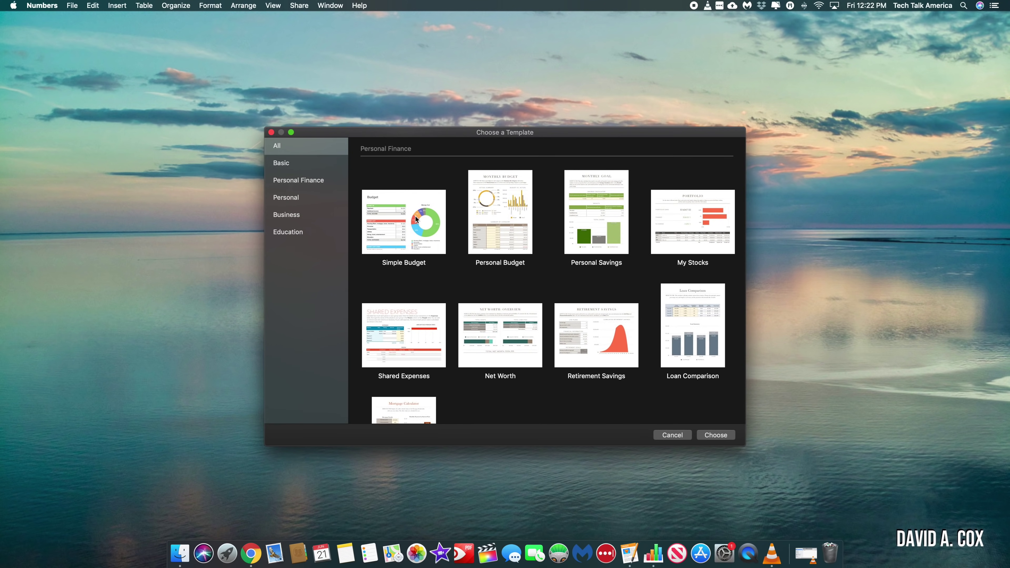
click(374, 185)
double_click(415, 216)
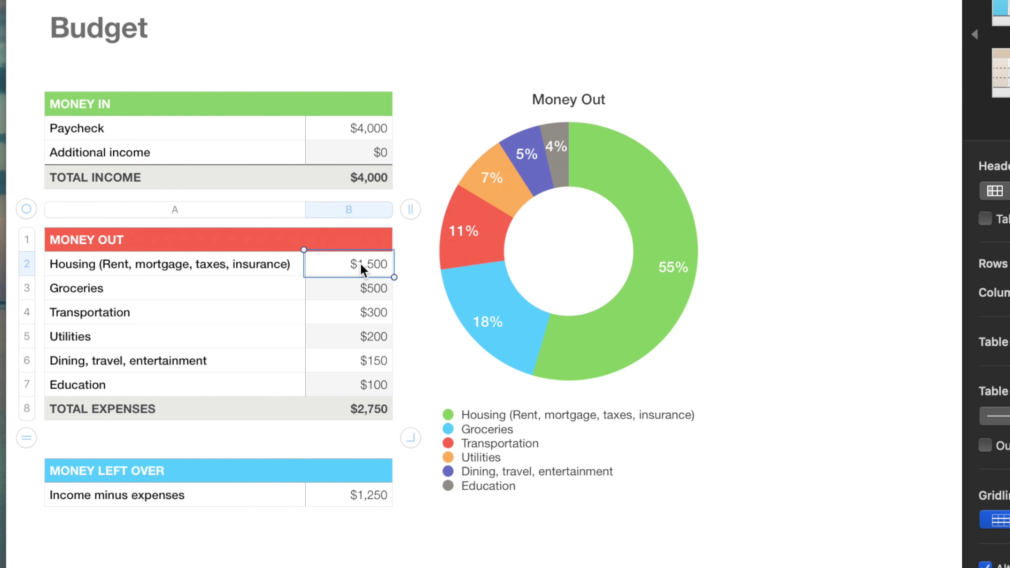
Step: Enter expense amounts of 1800 for Housing, 600 for Groceries and 250 for Transportation
text(1800)
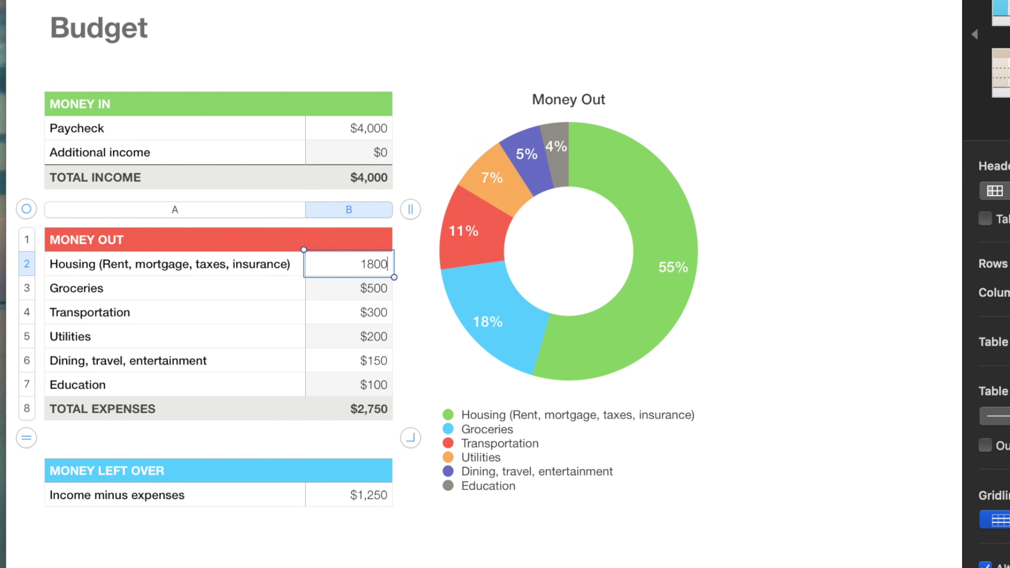
key(Return)
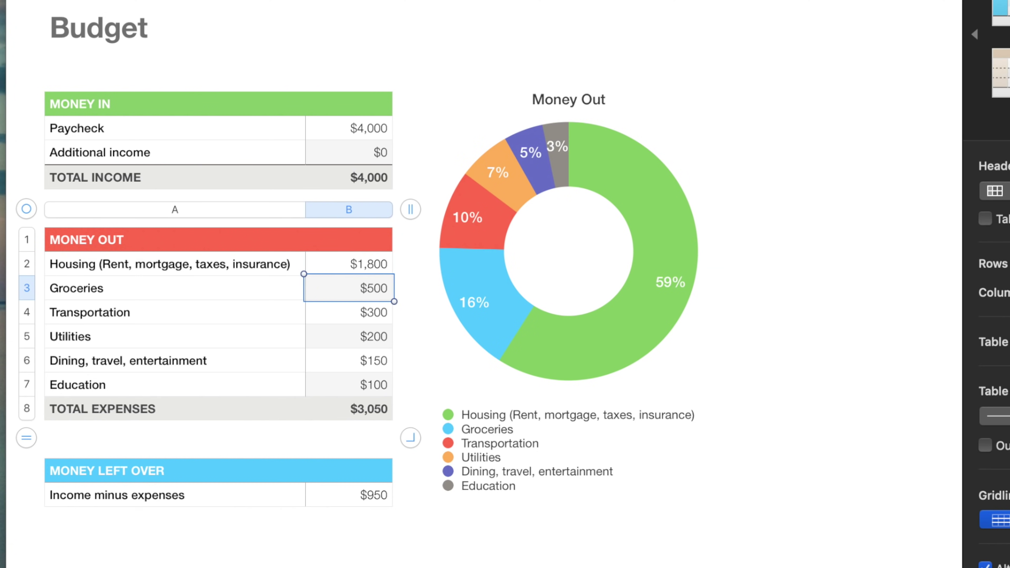
text(600)
key(Return)
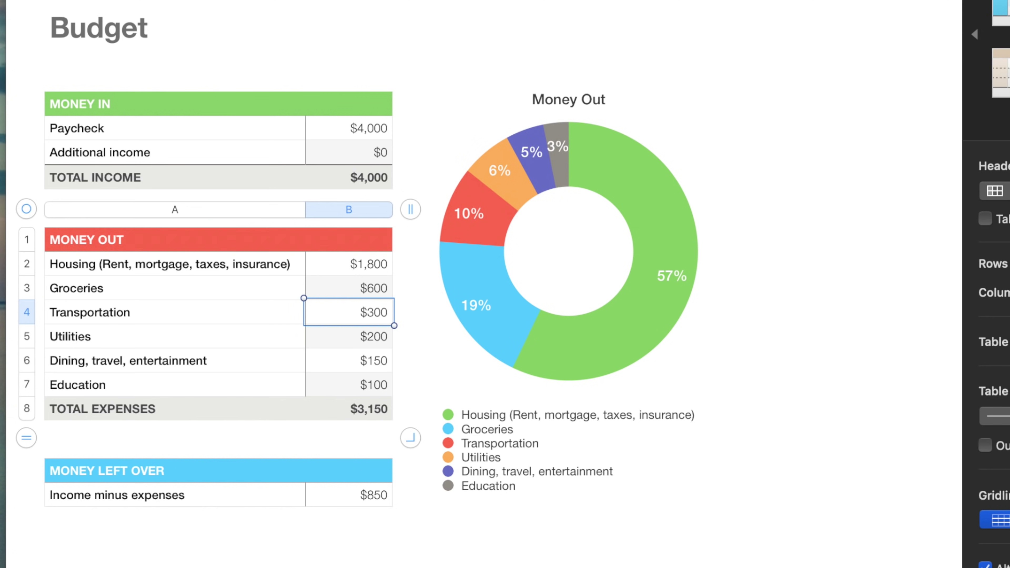
text(250)
key(Return)
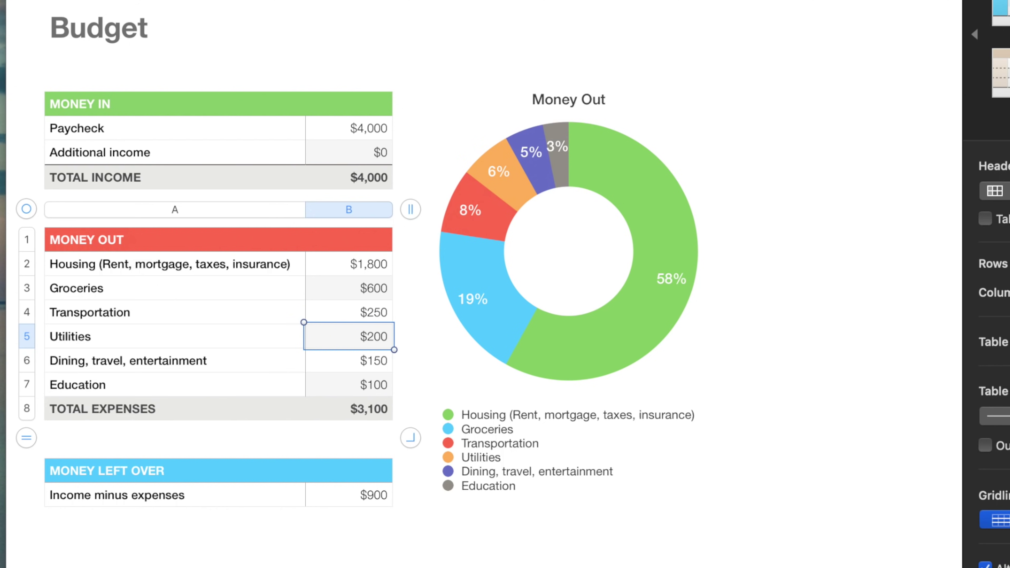
mouse_move(35, 341)
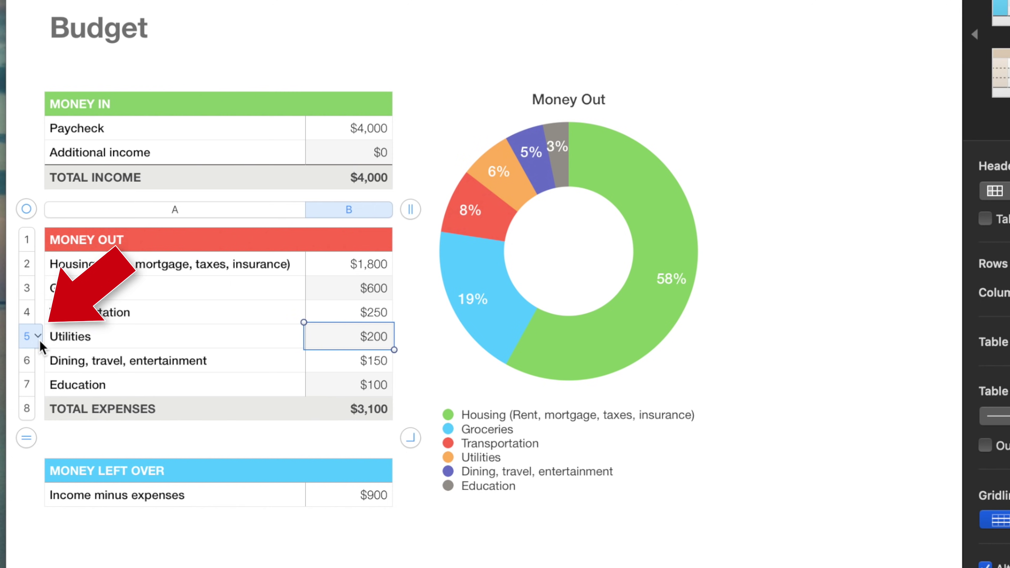
Step: Insert a Gadget Addiction expense of $500 by the Utilities row, then close the budget
click(38, 338)
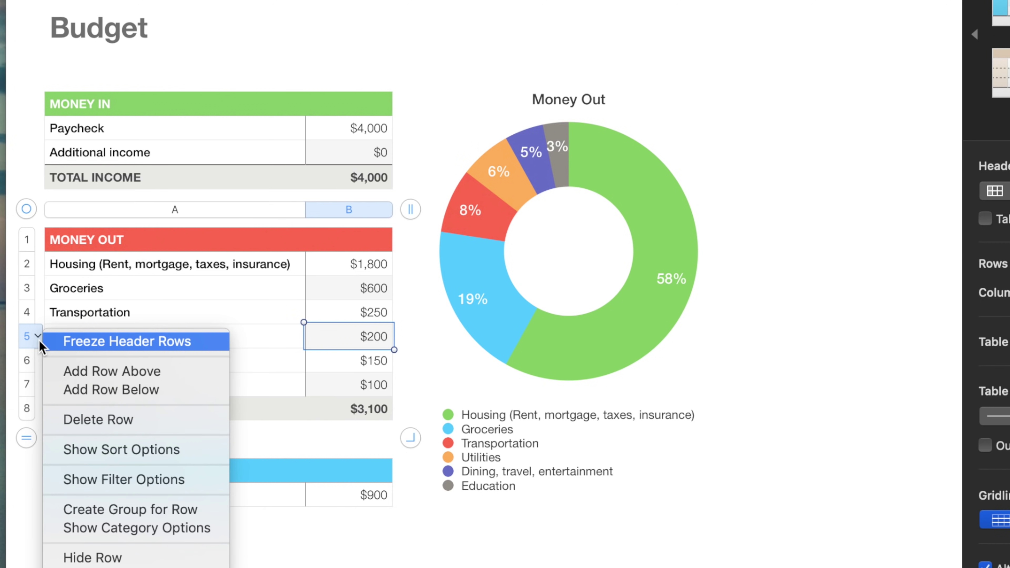
click(46, 372)
text(Gadget Addiction)
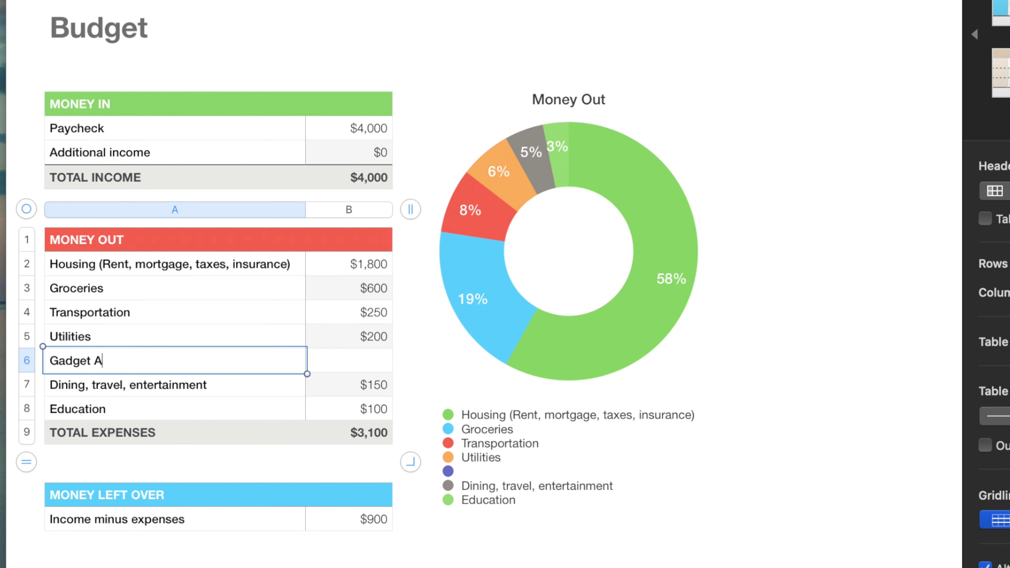
key(Tab)
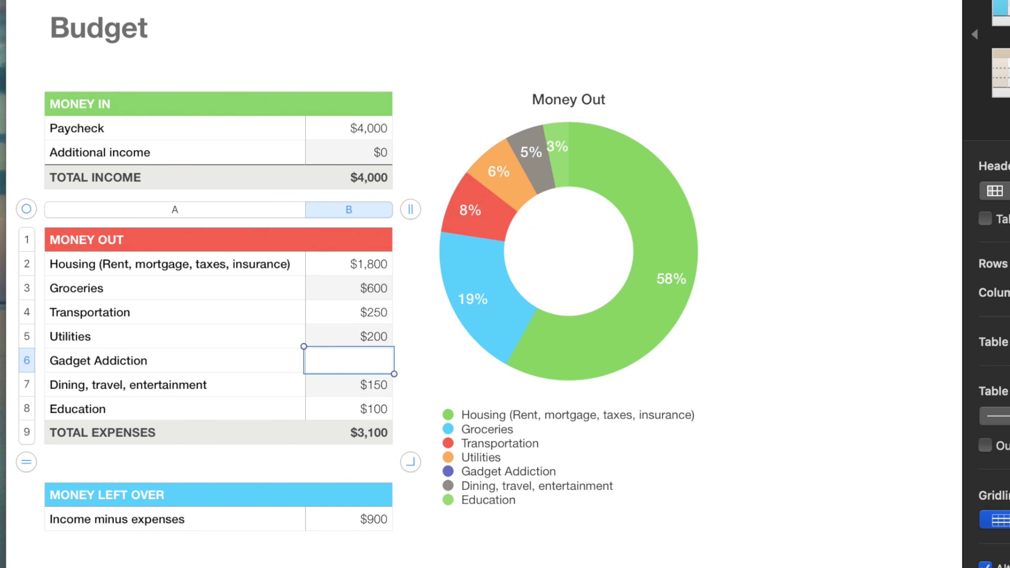
text(500)
key(Return)
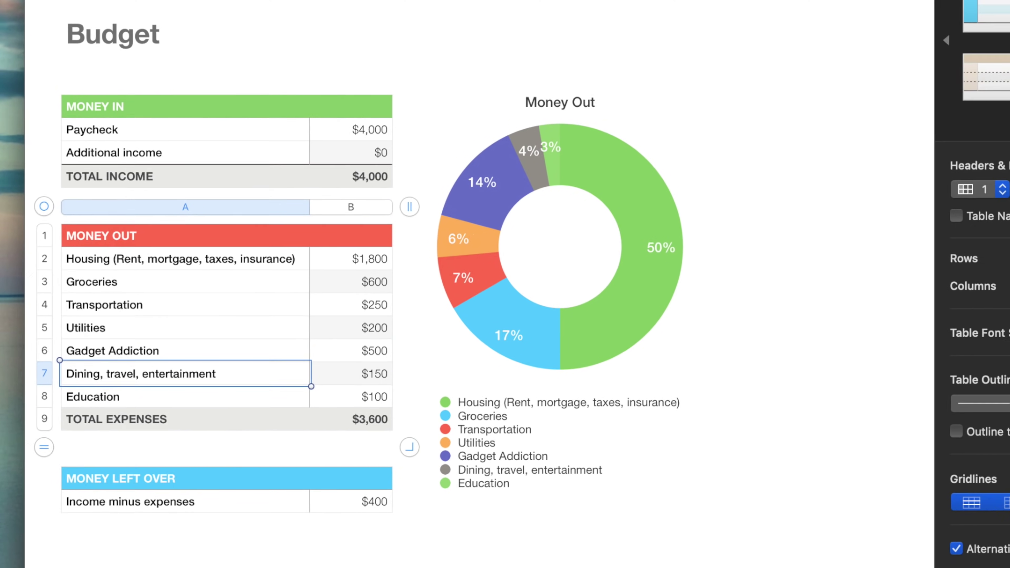
key(super+w)
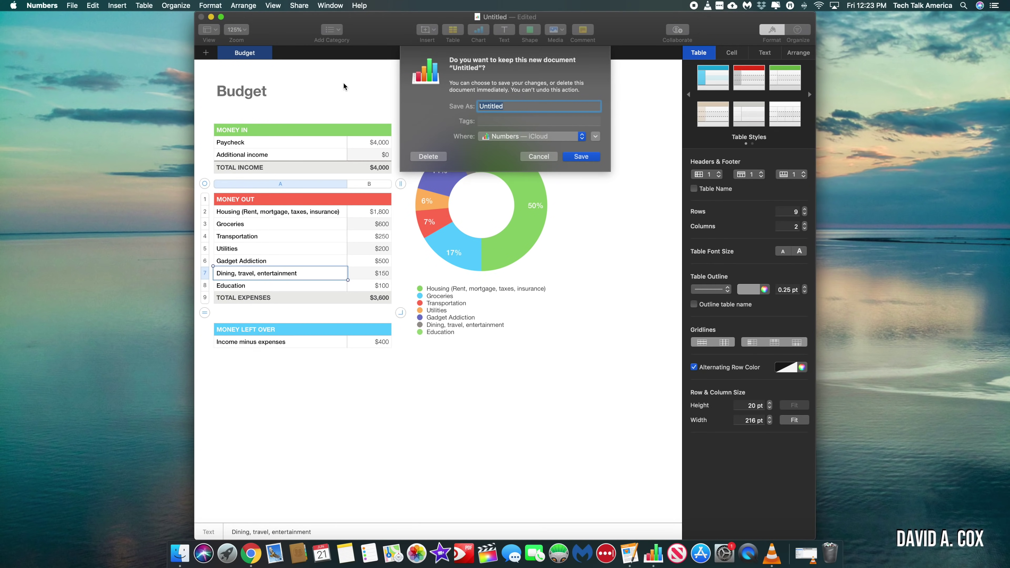
Step: Discard the unsaved budget and create a new spreadsheet from the My Stocks template
click(428, 157)
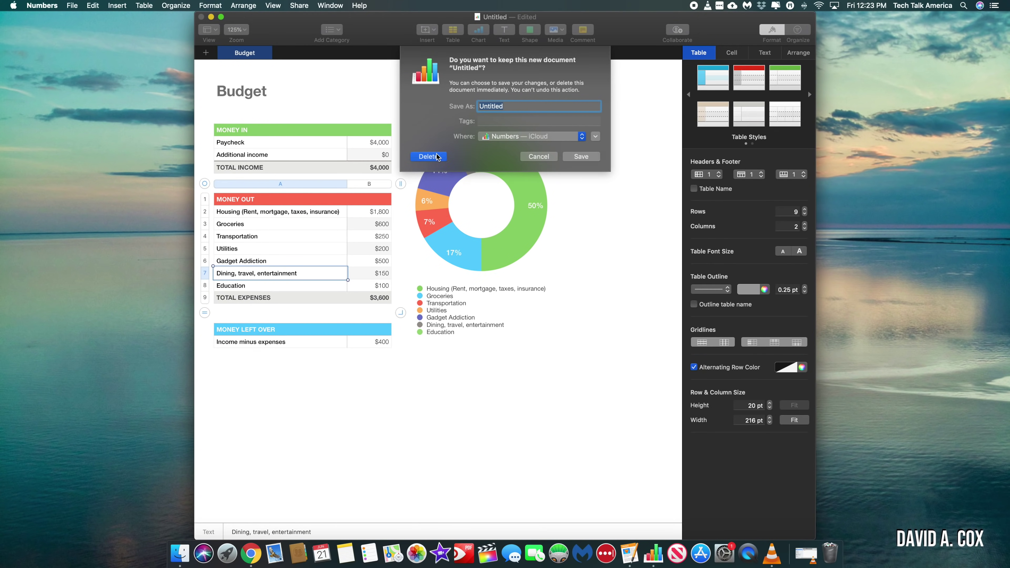
key(super+n)
scroll(484, 273, down, 5)
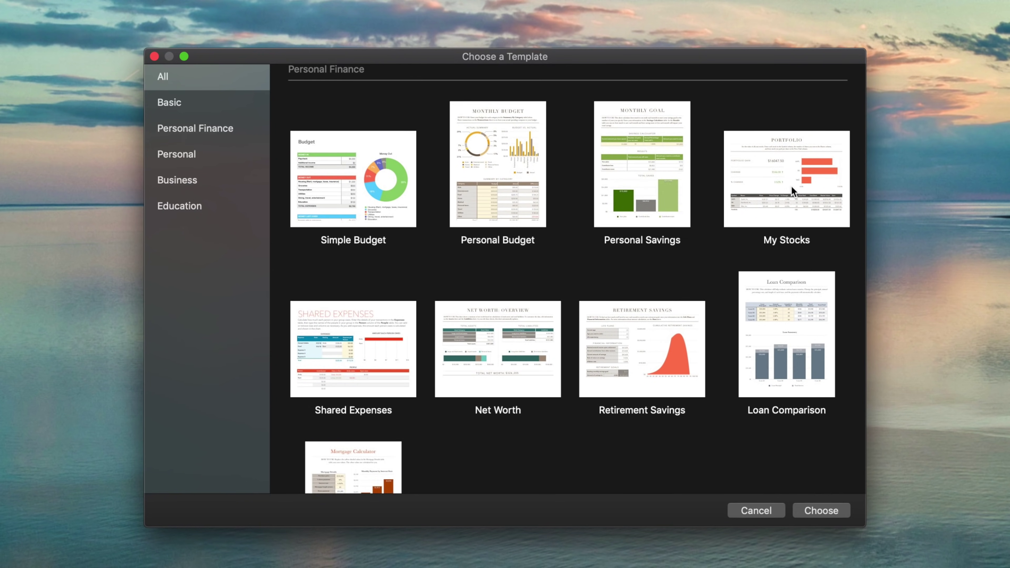
double_click(792, 190)
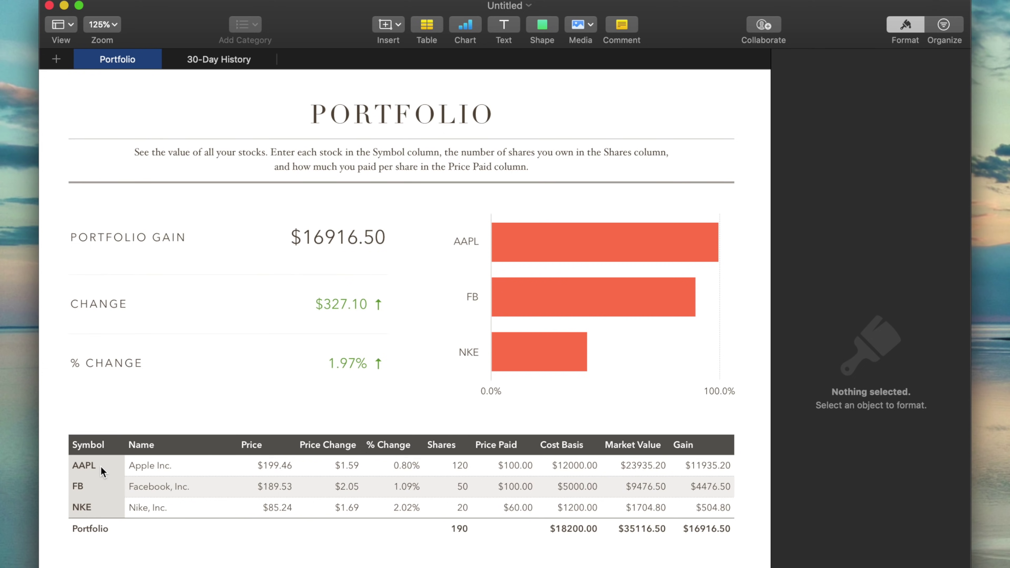
click(101, 466)
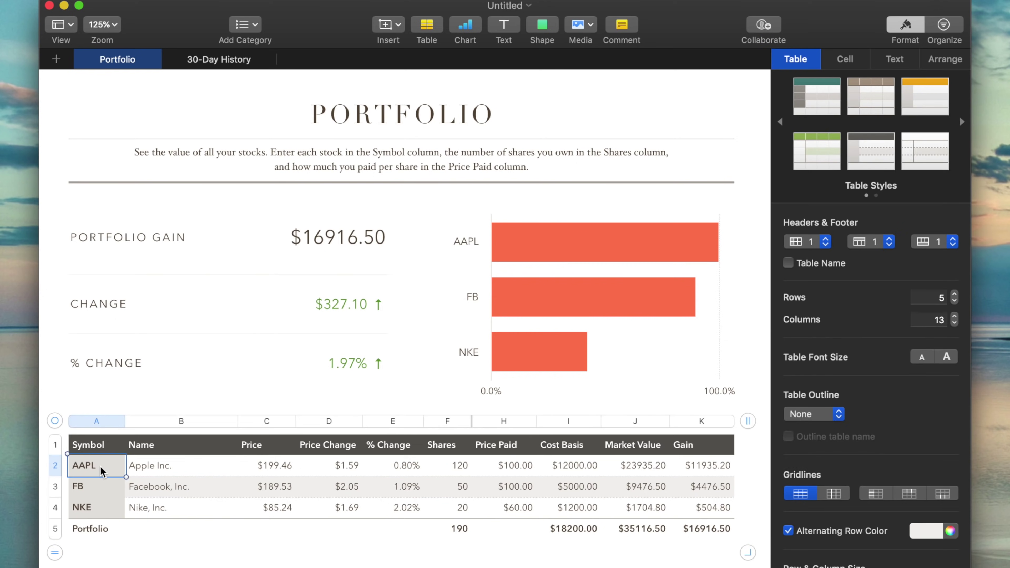
Step: Delete the AAPL, FB and NKE symbols from the Portfolio table's Symbol column
key(BackSpace)
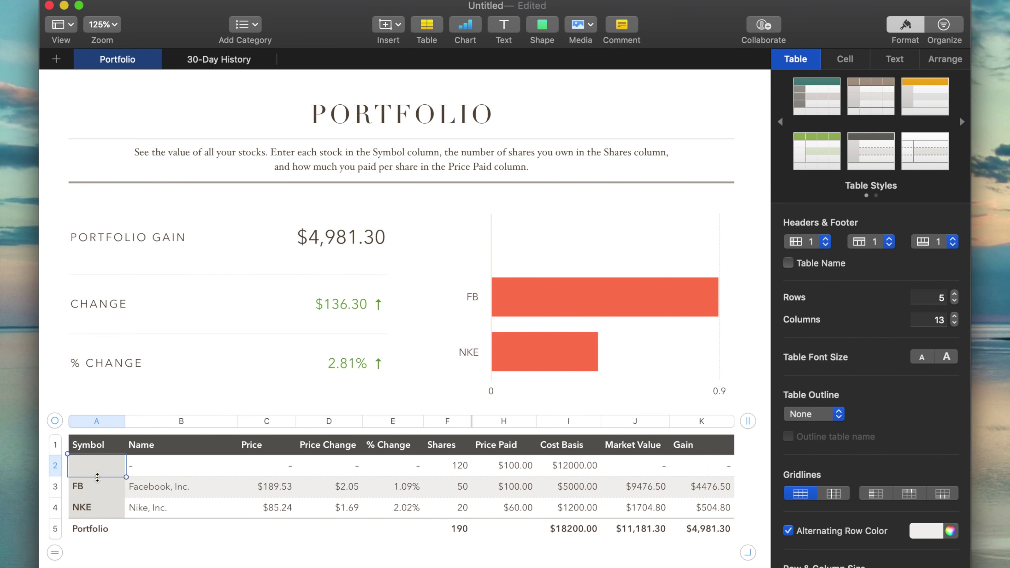
click(95, 493)
key(BackSpace)
click(97, 507)
key(BackSpace)
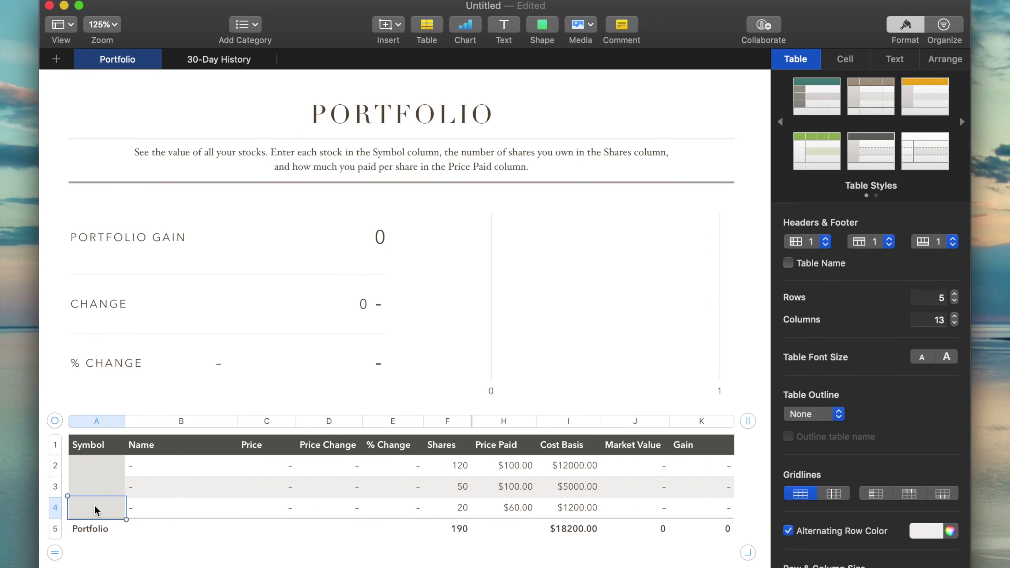
click(99, 465)
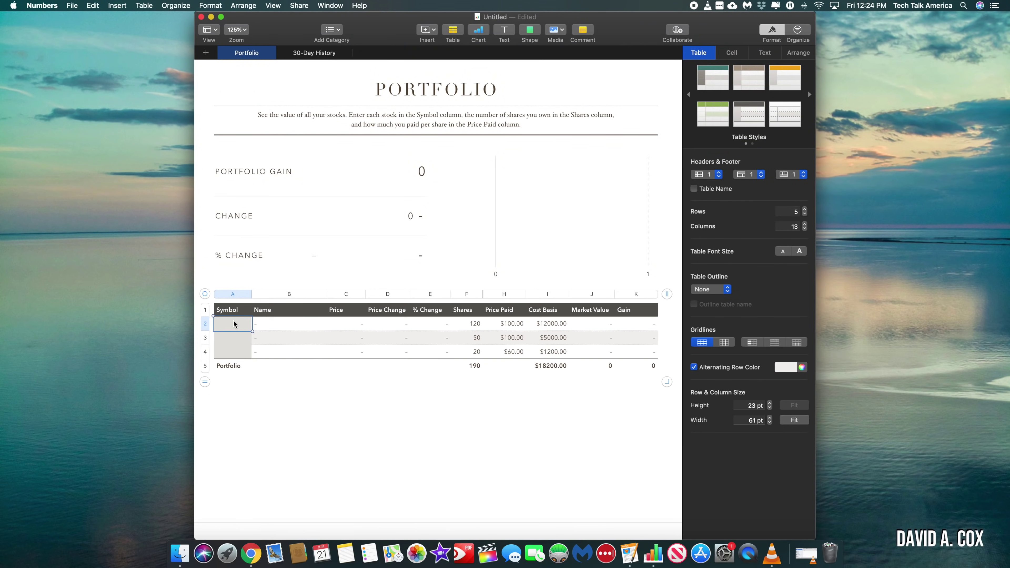
Step: Add the goog symbol to the portfolio and give it 100 shares
text(goo)
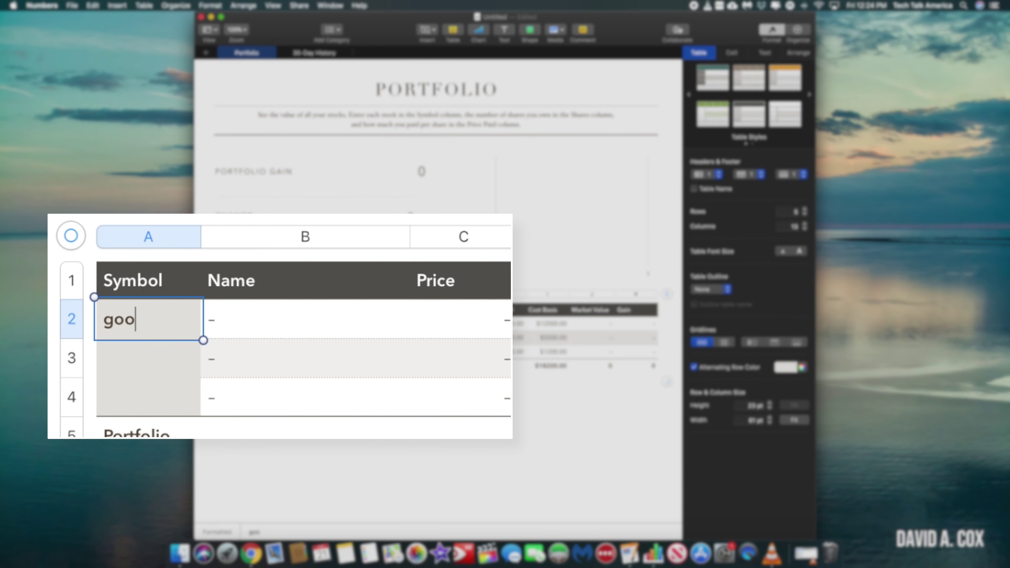
text(g)
key(Tab)
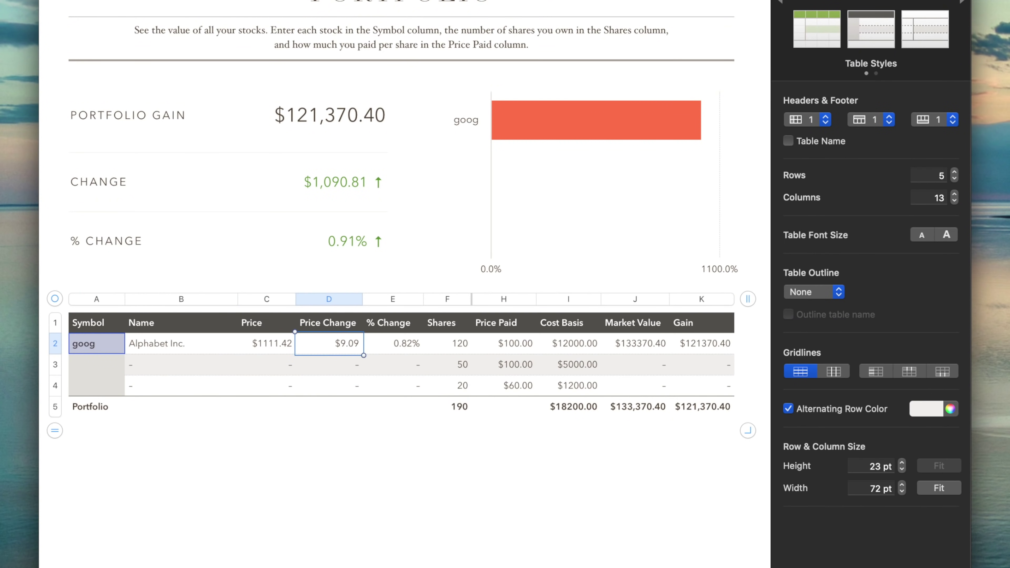
click(448, 343)
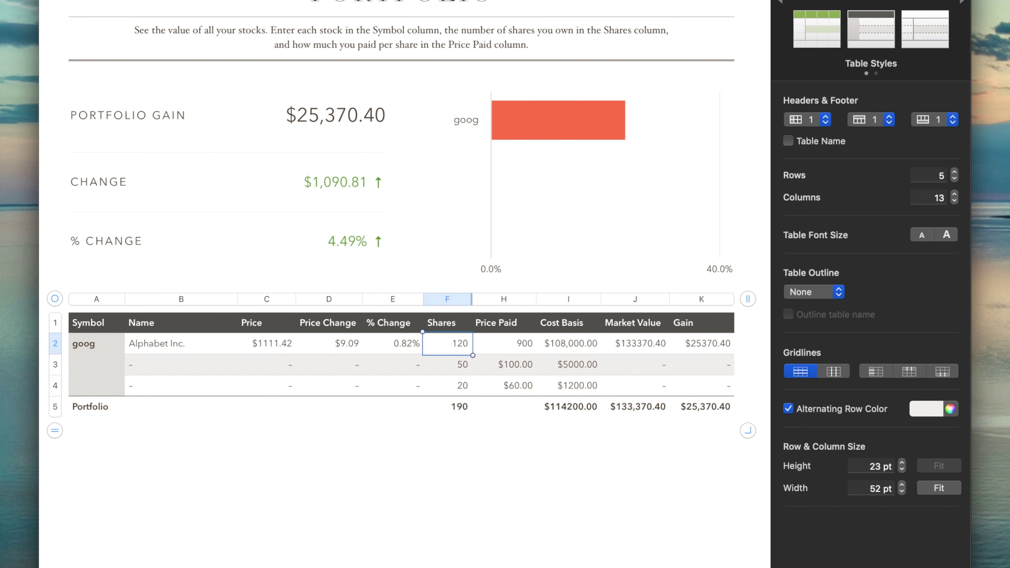
text(100)
key(Return)
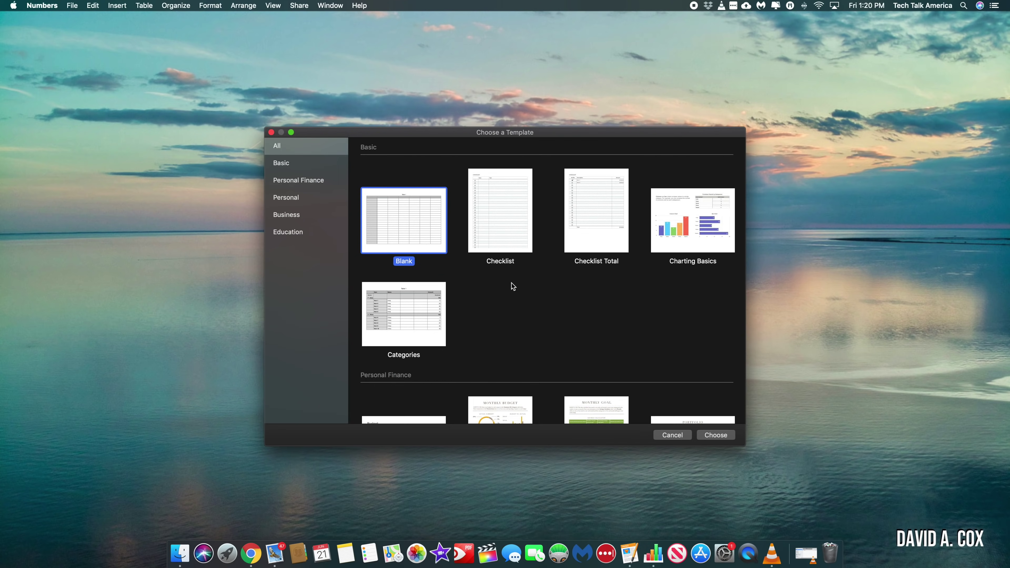
Step: Create a new spreadsheet from the Business section's Invoice template
scroll(511, 283, down, 10)
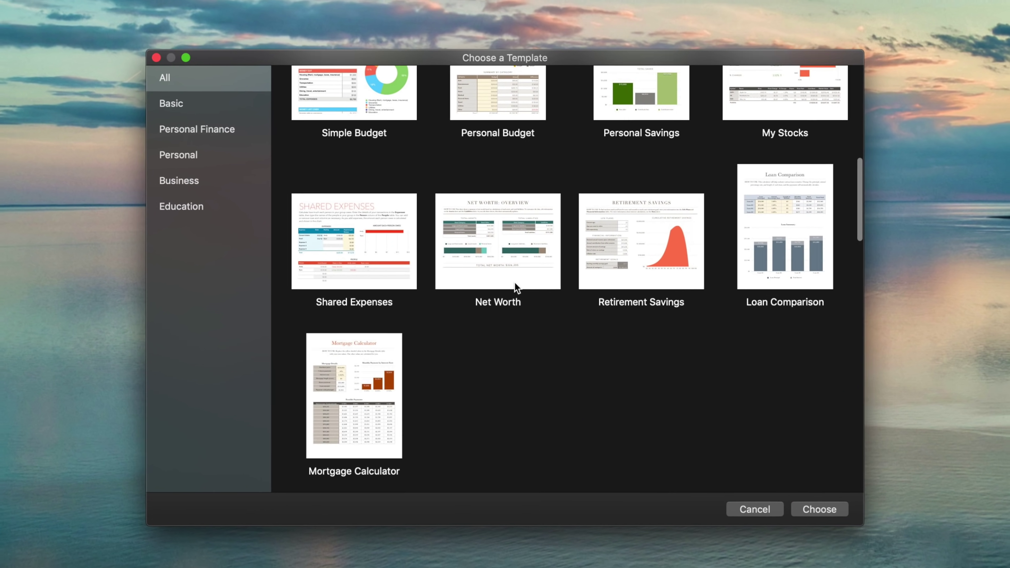
scroll(516, 285, down, 10)
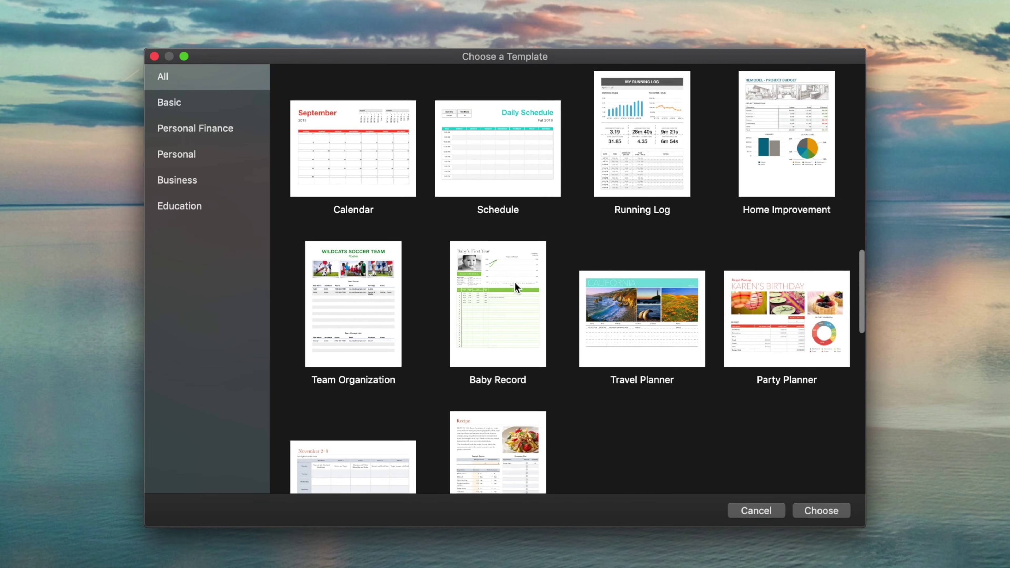
scroll(516, 285, down, 3)
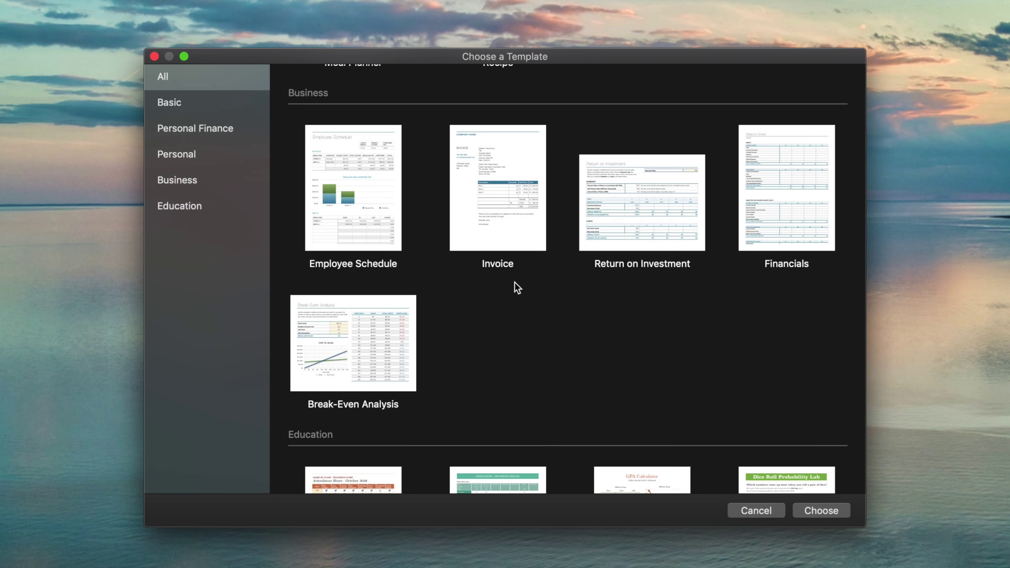
scroll(516, 286, down, 10)
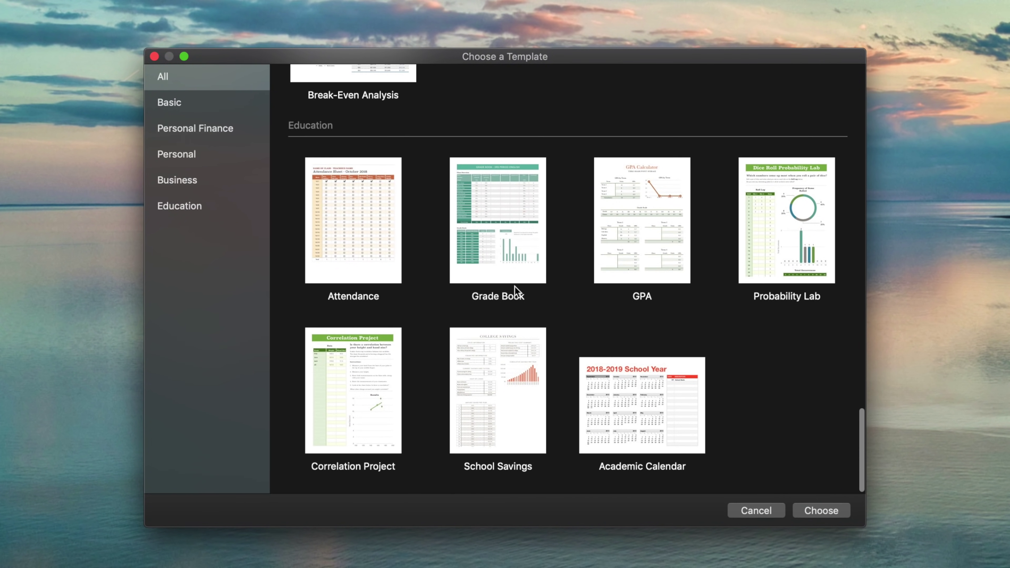
scroll(514, 286, up, 10)
click(506, 204)
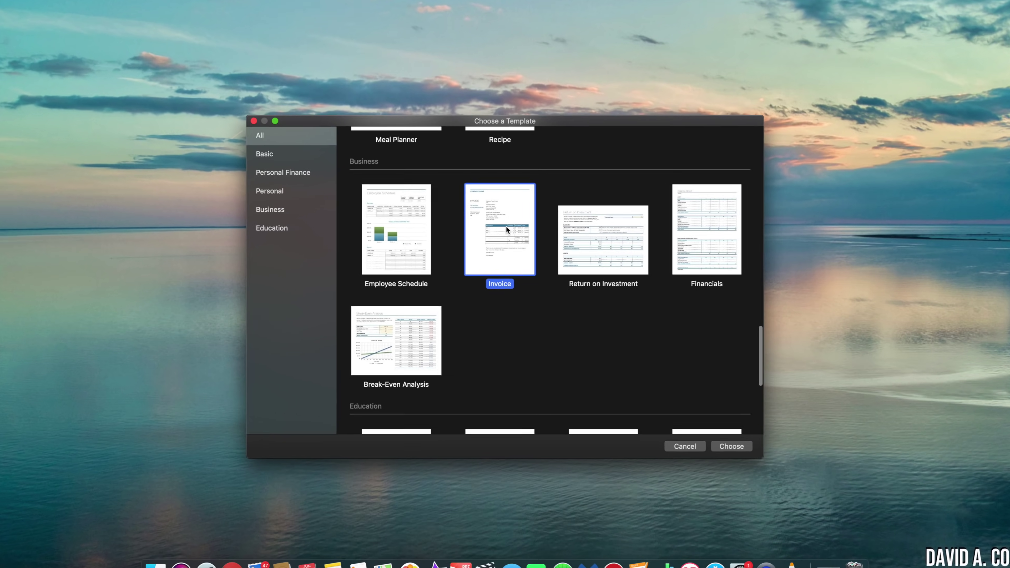
double_click(507, 205)
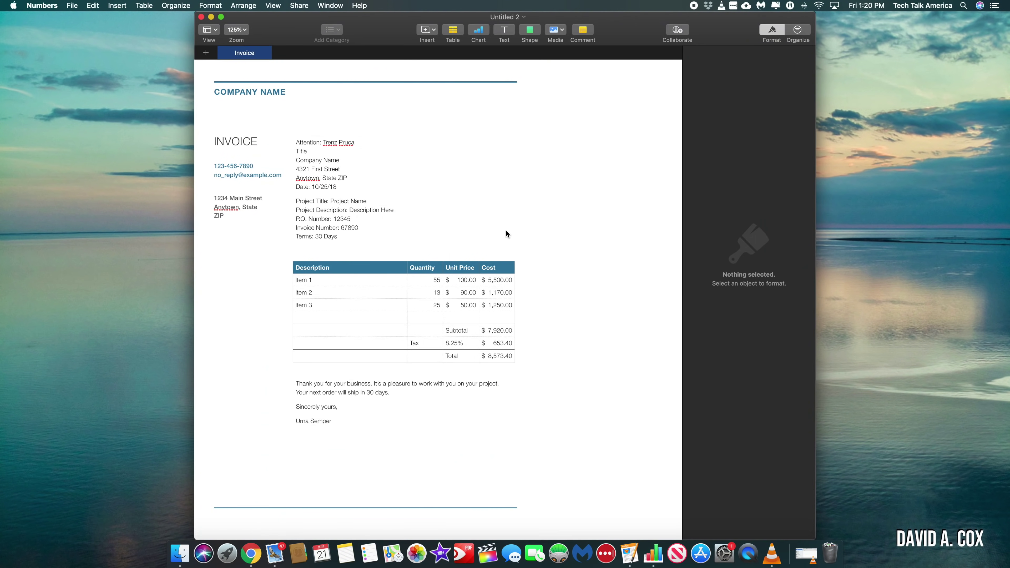
Step: Replace the COMPANY NAME heading with TWO GIRLS ONE CUPCAKE
double_click(258, 92)
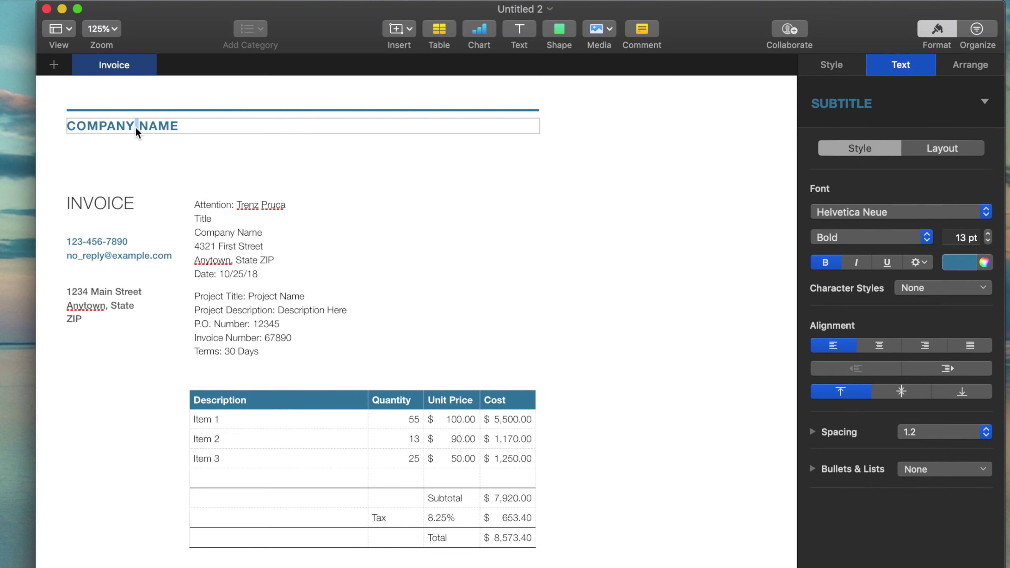
triple_click(136, 127)
key(BackSpace)
text(TWO GIRLS ONE CUPCAKE)
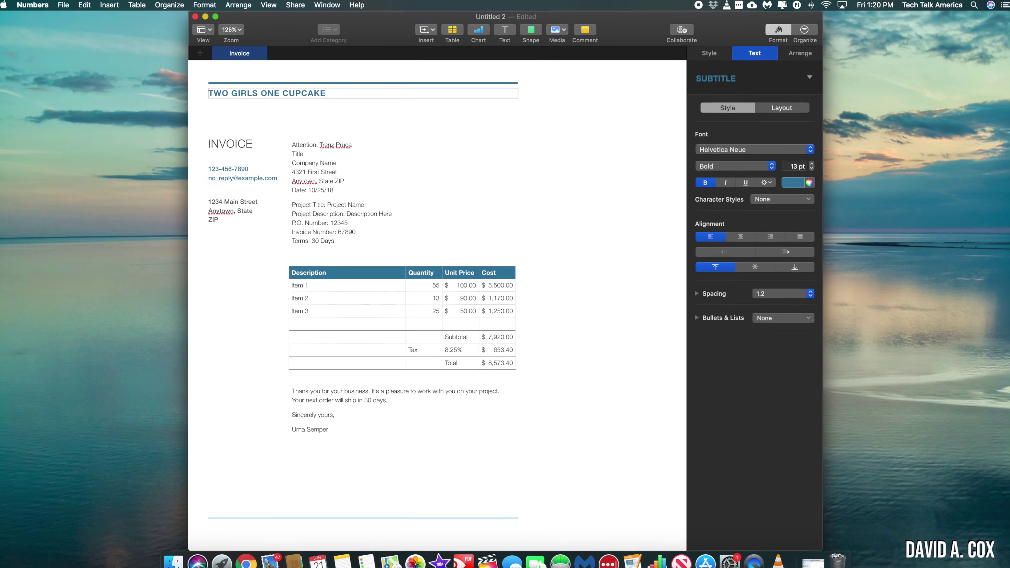
Step: Drag Two Girls One Cupcake.jpg from Finder's Shared folder onto the invoice and close that window
click(180, 554)
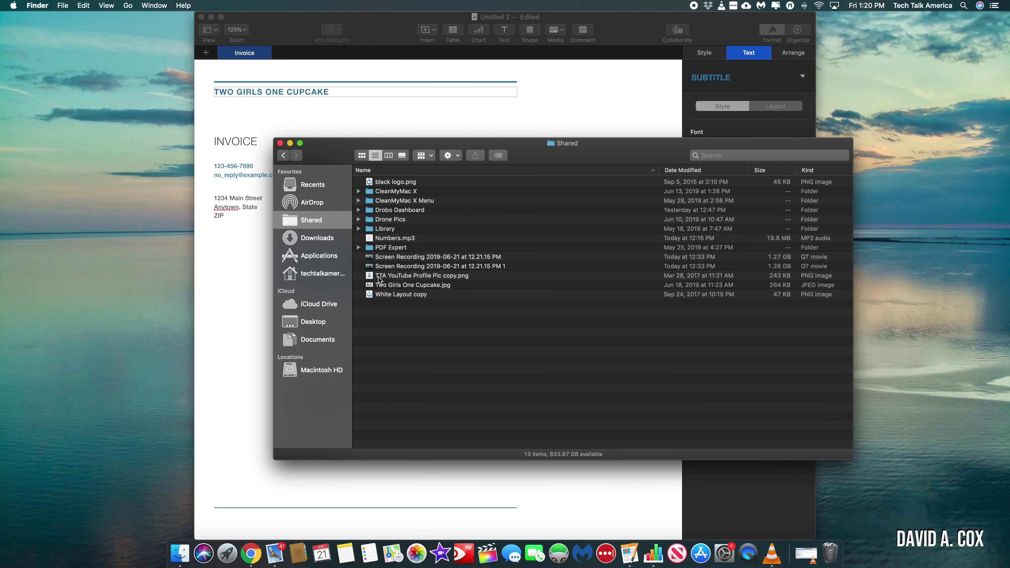
drag(381, 285, 444, 131)
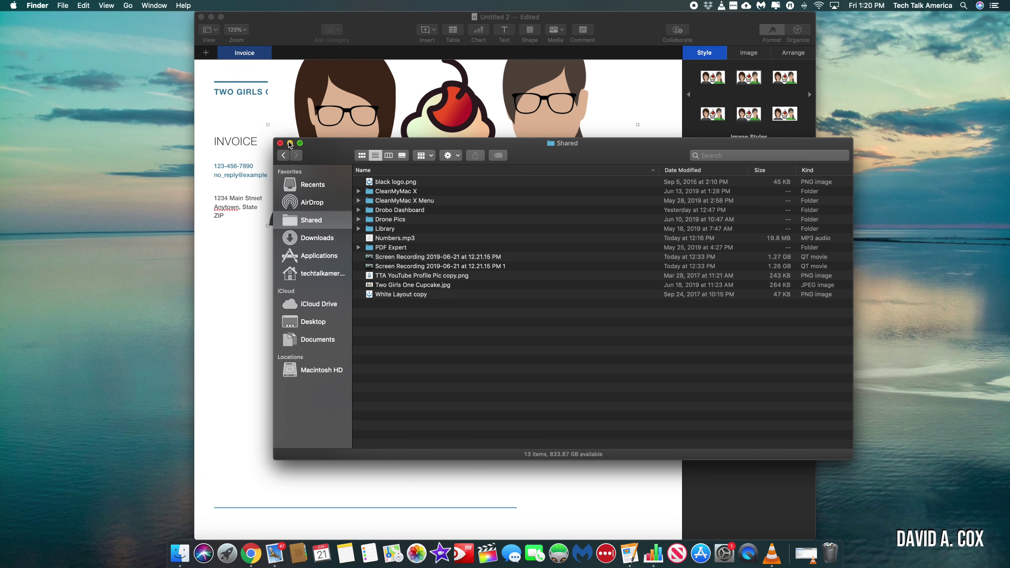
click(280, 143)
click(426, 163)
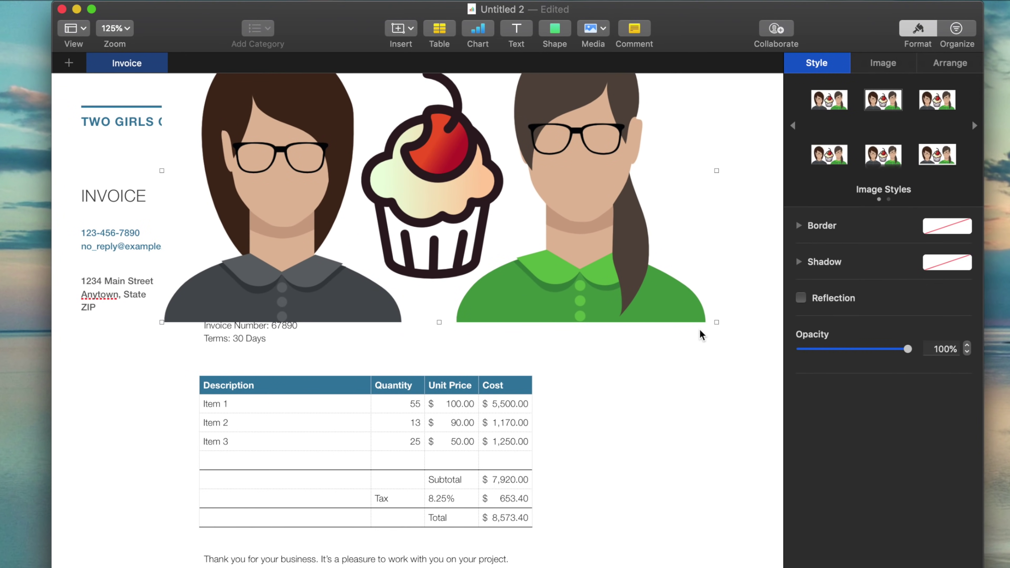
Step: Shrink the logo into the top-left corner and move the header text below it
drag(716, 322, 397, 221)
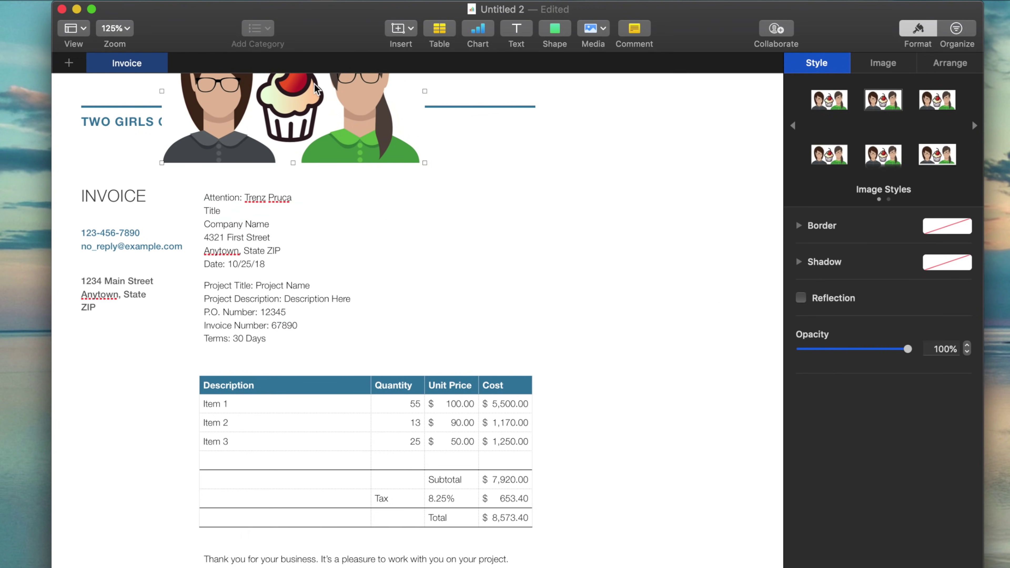
drag(316, 88, 267, 225)
drag(374, 171, 187, 147)
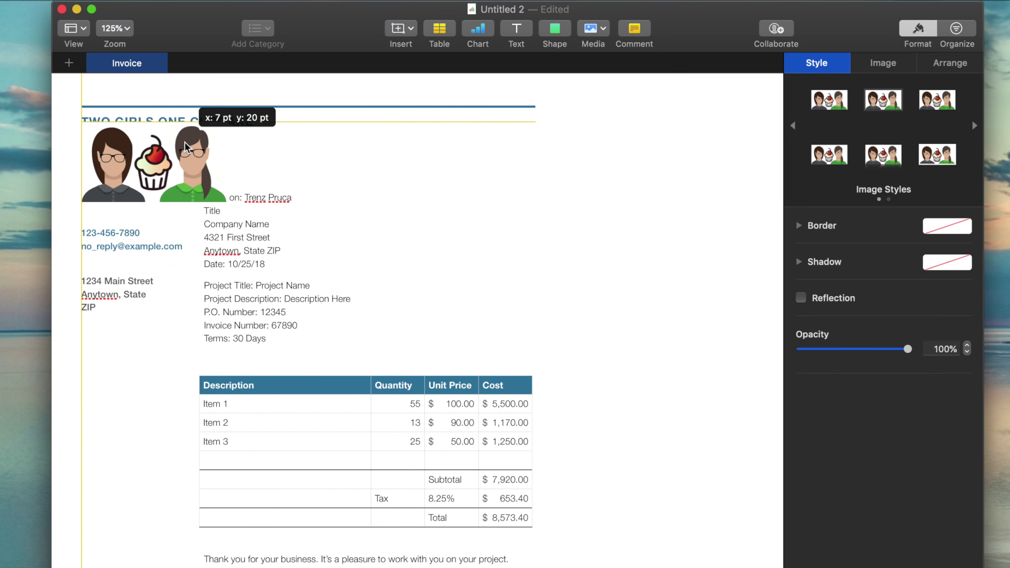
drag(119, 234, 142, 243)
drag(222, 147, 259, 230)
click(259, 230)
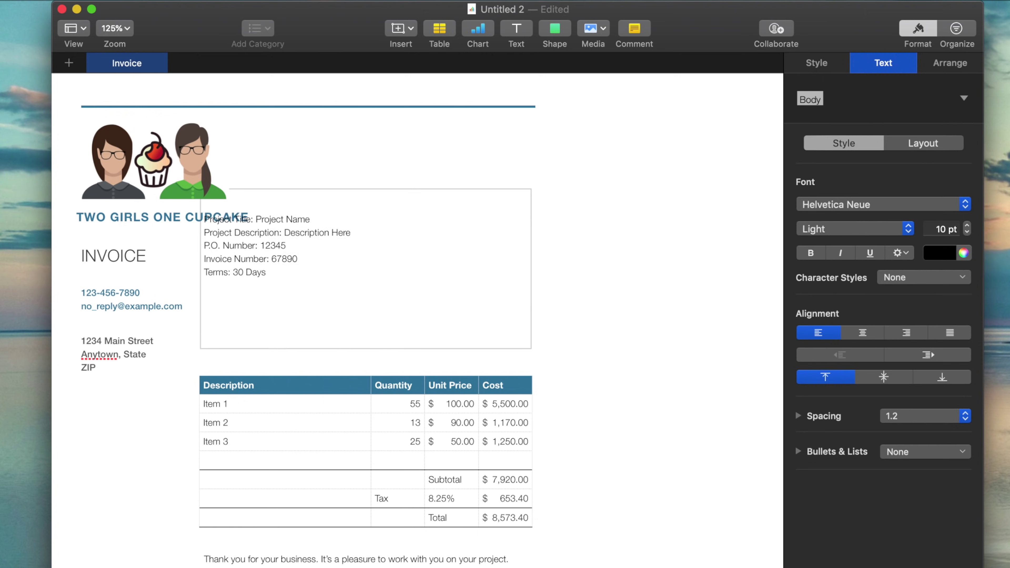
double_click(116, 354)
key(super+a)
text(PO BOX 1566)
key(Return)
text(Provincetown, MA)
key(Return)
text(02657)
Step: Delete the sample item rows and set the tax rate to 6.25%
click(320, 414)
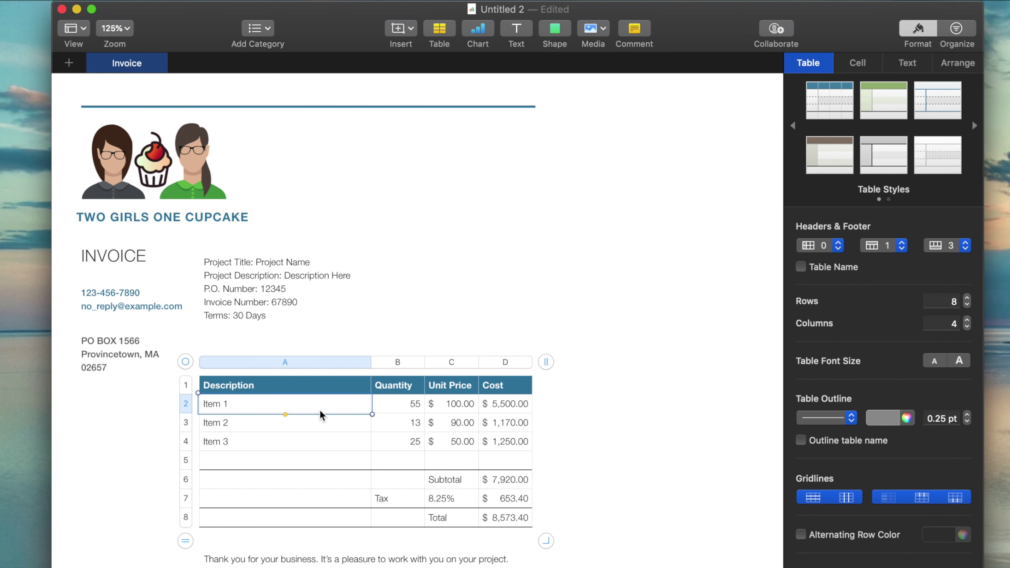
drag(320, 414, 505, 460)
key(Delete)
text(6.25%Thank you for y)
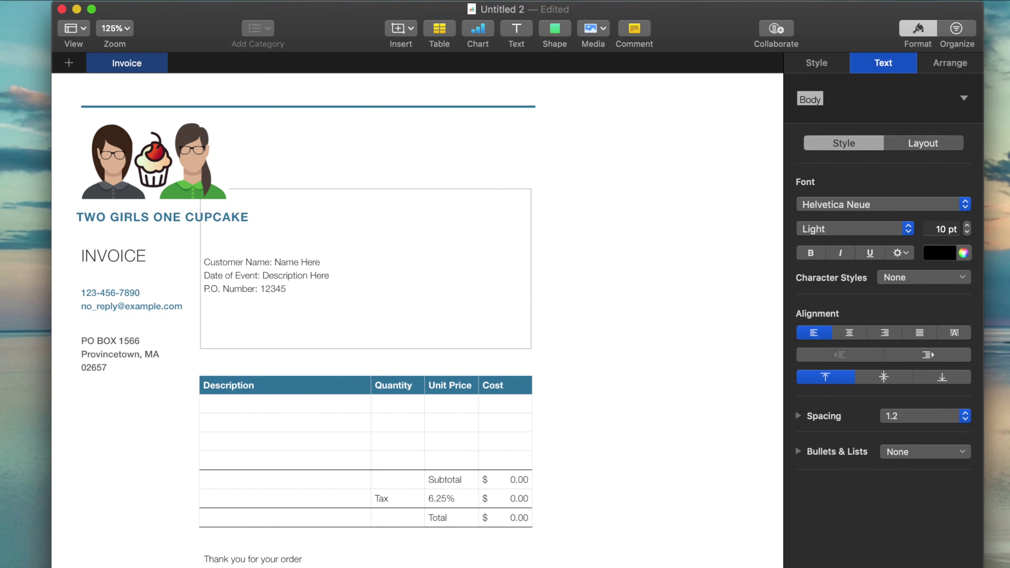
text(C)
key(BackSpace)
click(321, 261)
key(Return)
text(Customer Phone: 555-555-5555)
key(Return)
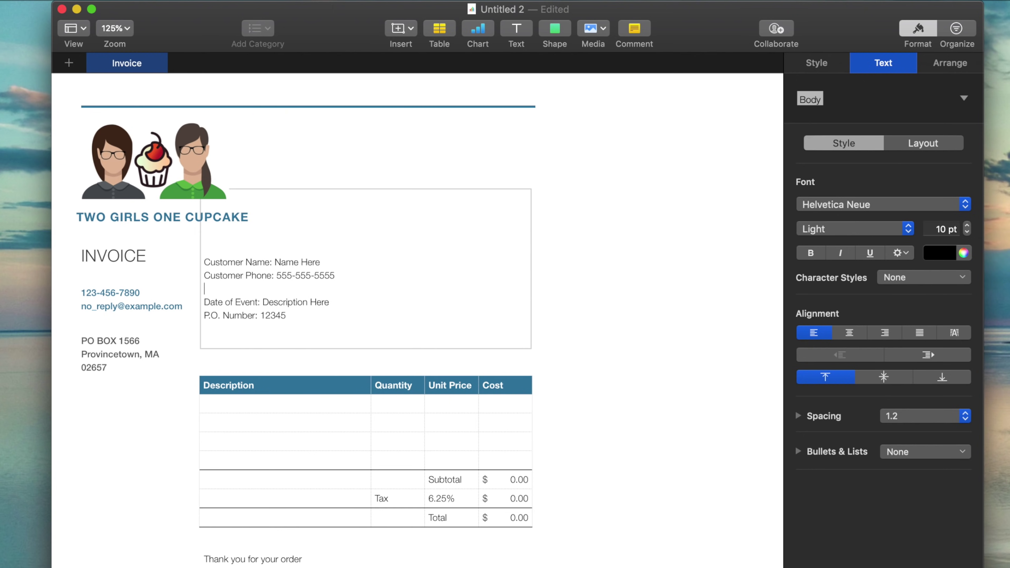
text(Address of Event: Address Here, City Here)
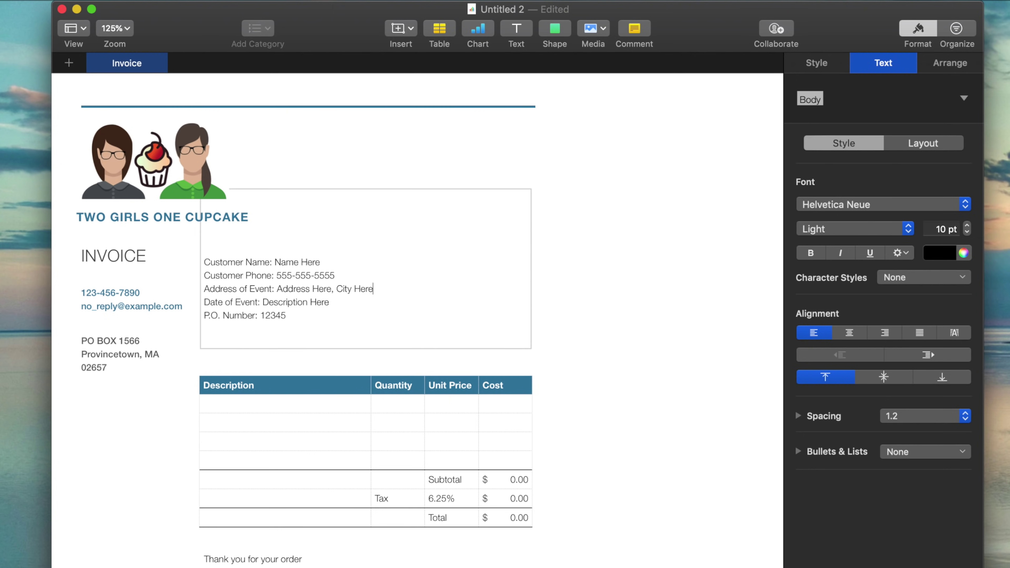
key(BackSpace)
key(BackSpace)
key(BackSpace)
key(BackSpace)
key(BackSpace)
text(, State, Zip Code)
drag(276, 259, 328, 259)
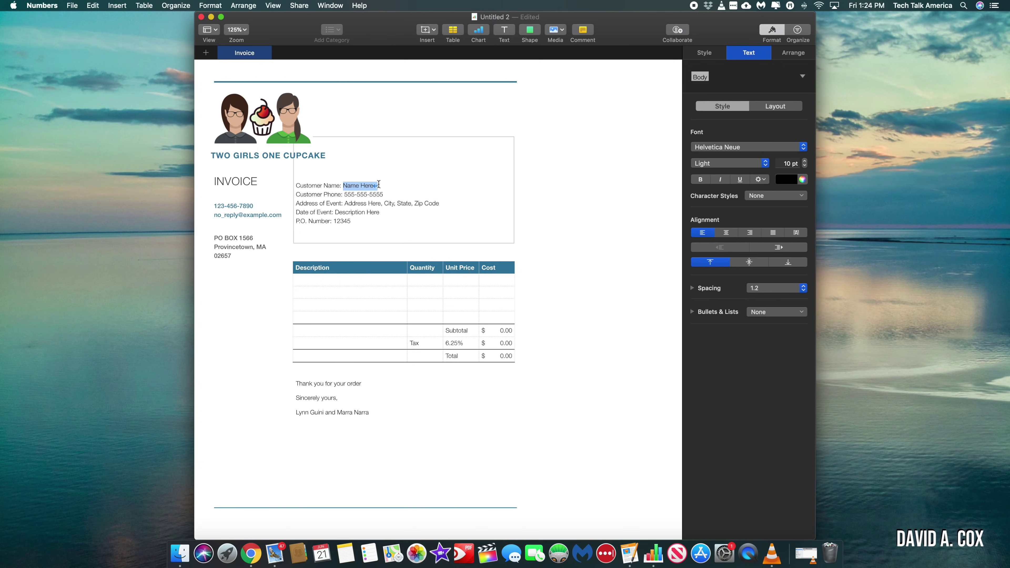
click(210, 5)
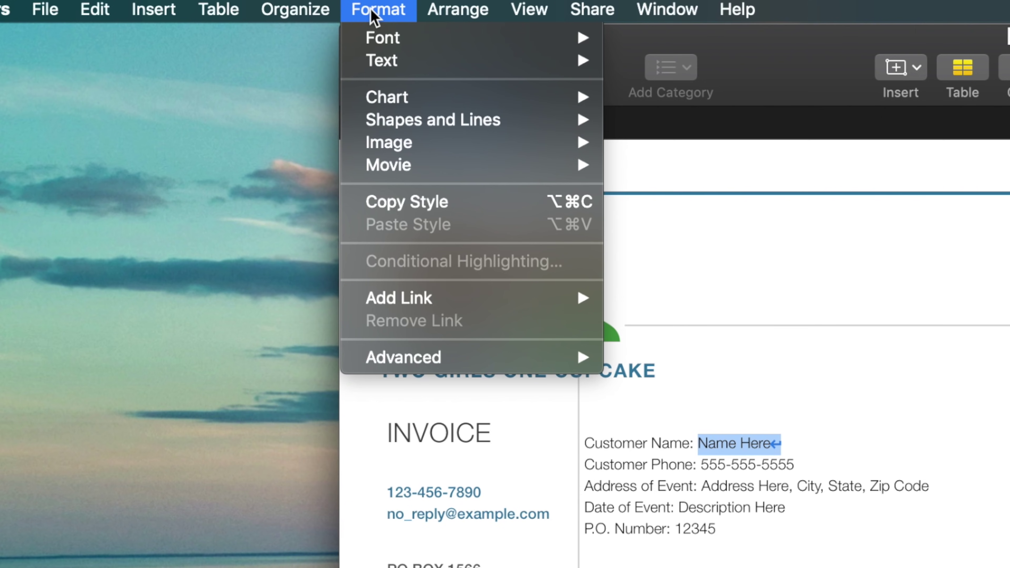
mouse_move(447, 358)
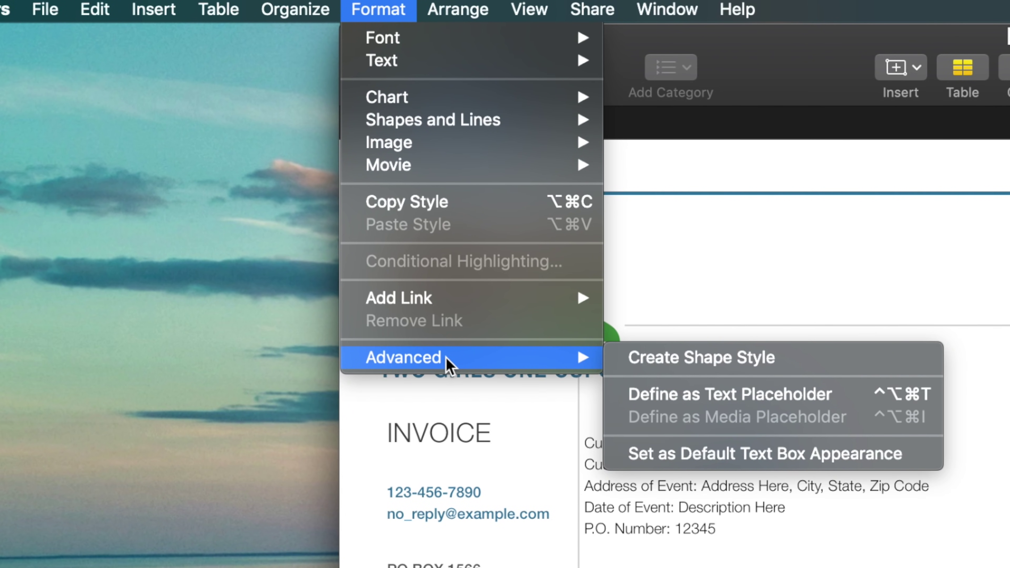
click(658, 404)
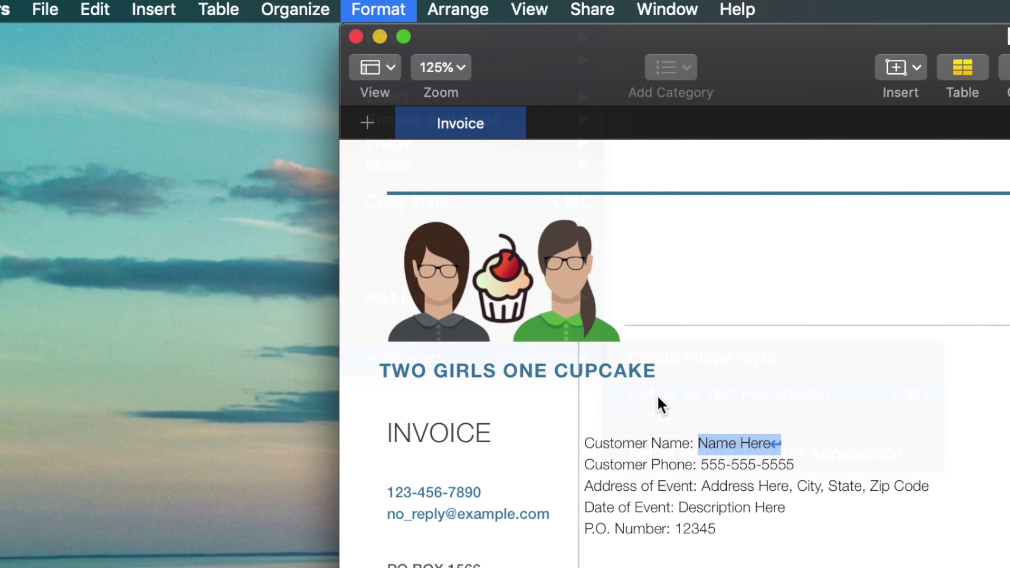
drag(794, 465, 701, 464)
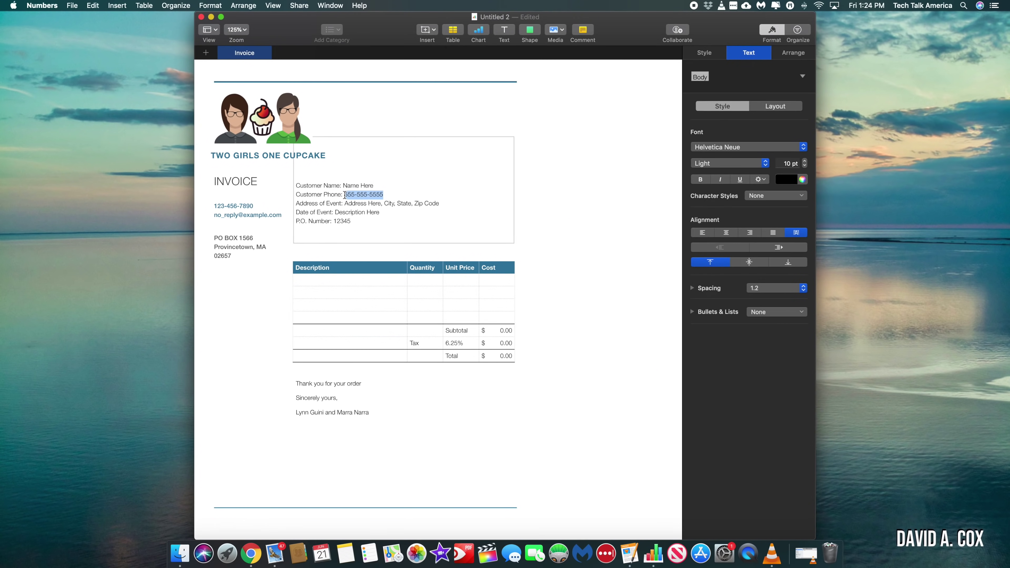
click(218, 7)
mouse_move(255, 149)
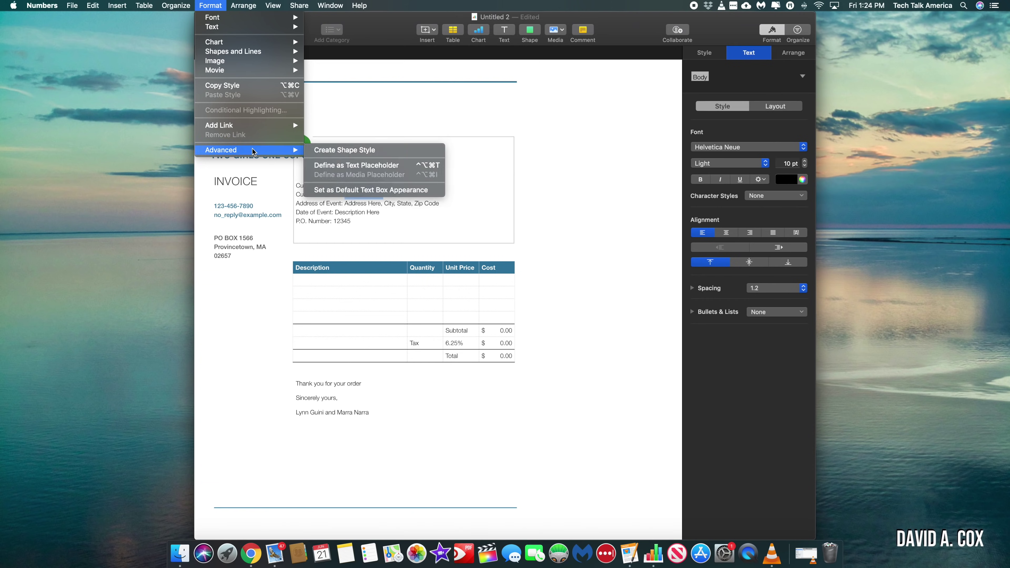
click(327, 164)
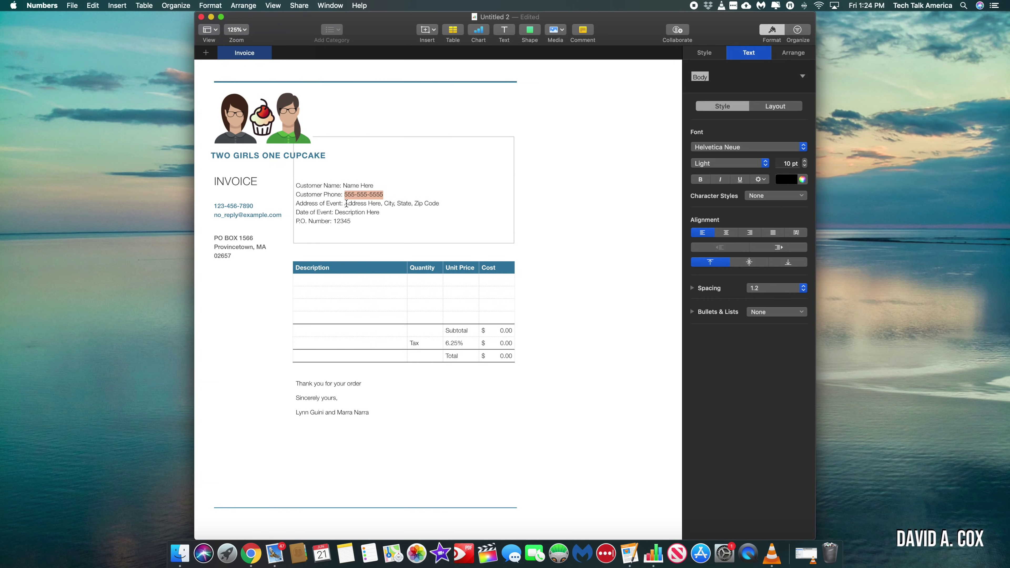
key(Escape)
click(73, 5)
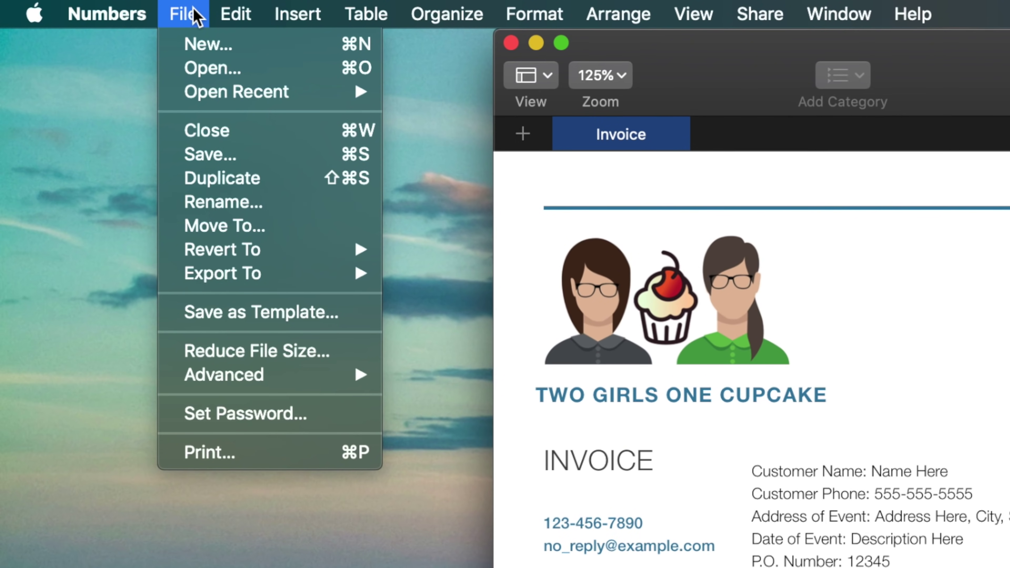
Step: Save the invoice to My Templates under the name 'Two Girls One Cupcake Invoice'
click(207, 312)
key(Return)
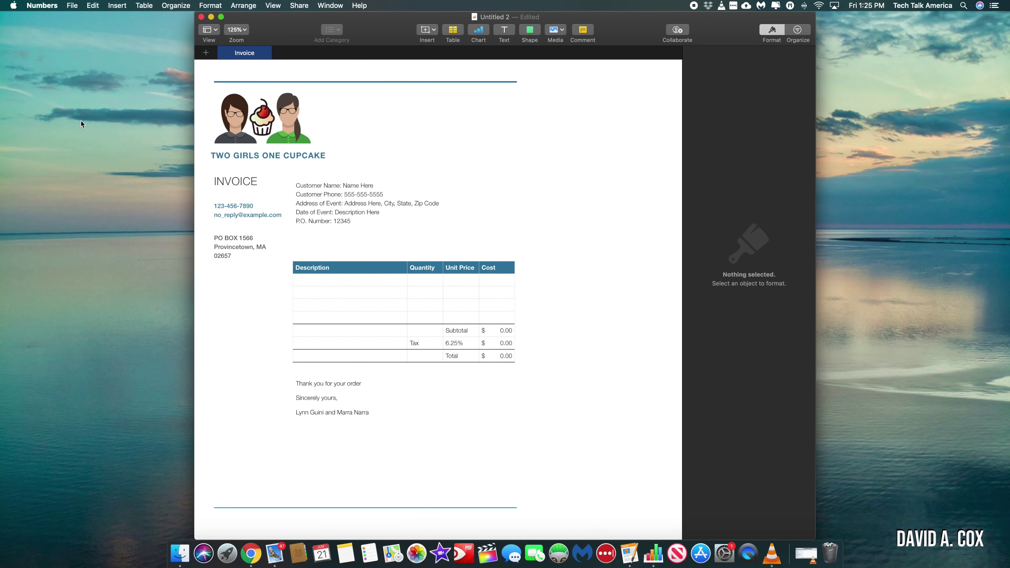
text(Two Girls One Cupcake In)
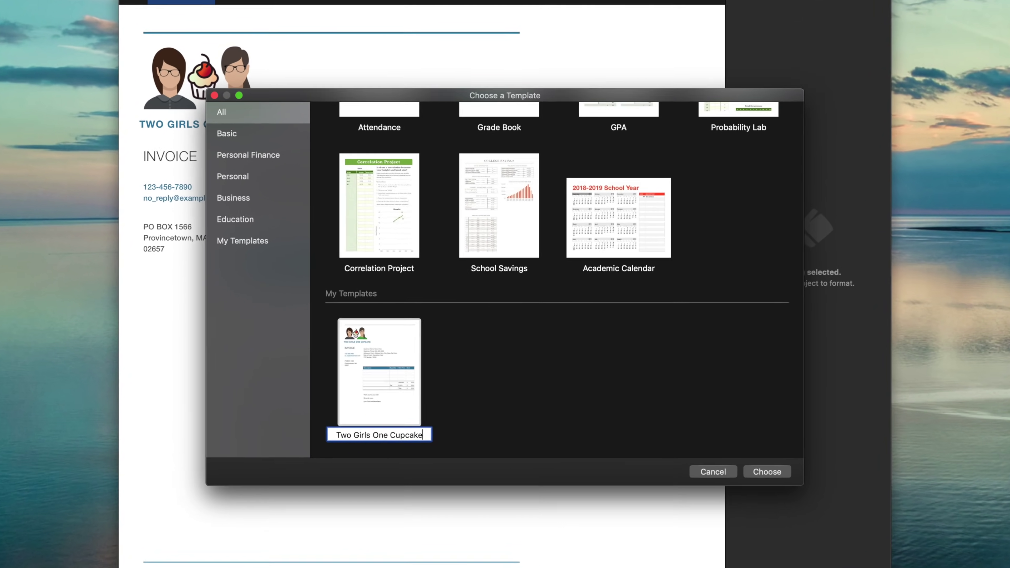
text(voice)
key(Return)
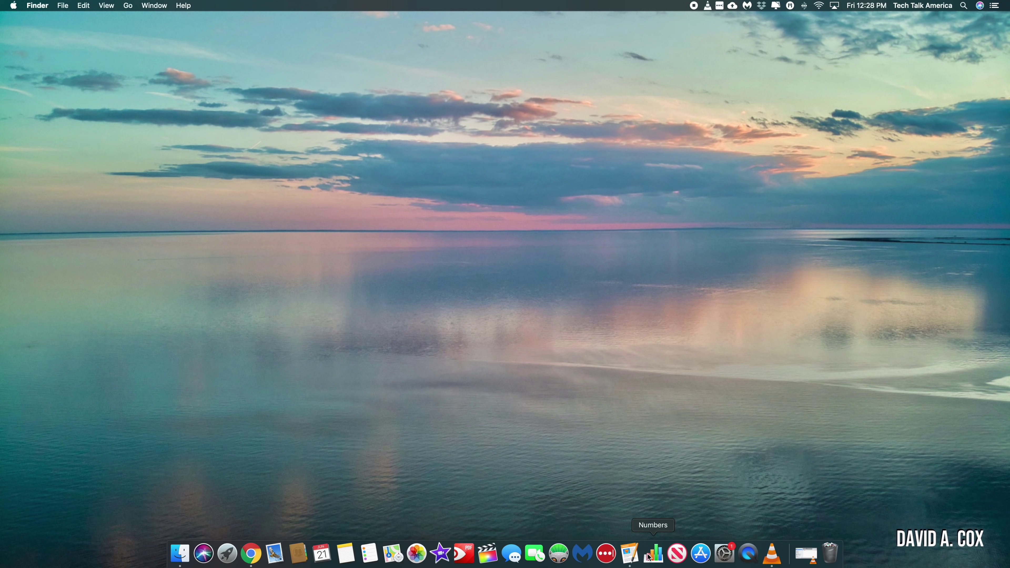
Step: Bring up Numbers' template chooser for a new document, then switch to Chrome on iworkcommunity.com
click(654, 553)
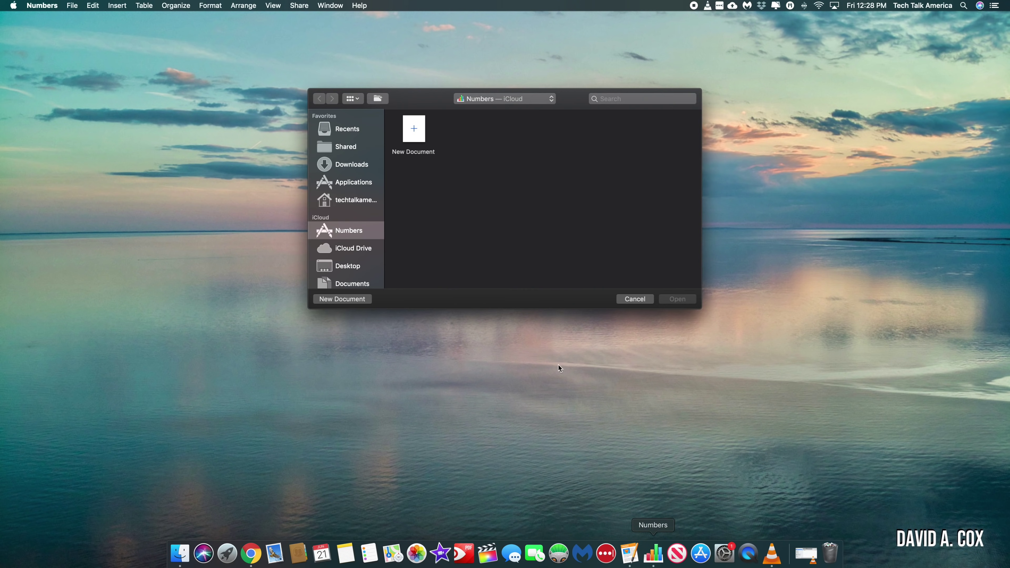
click(360, 299)
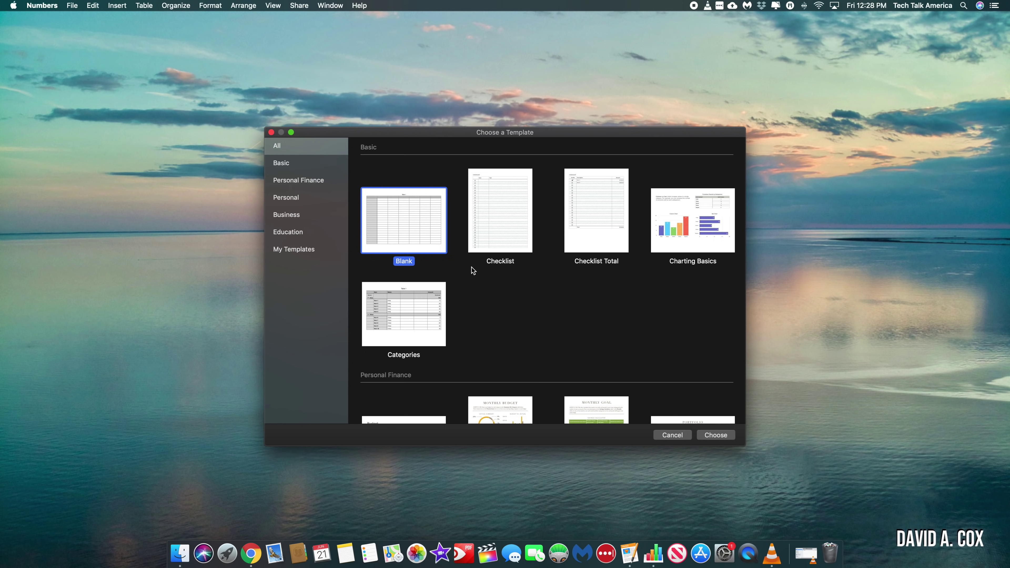
click(251, 554)
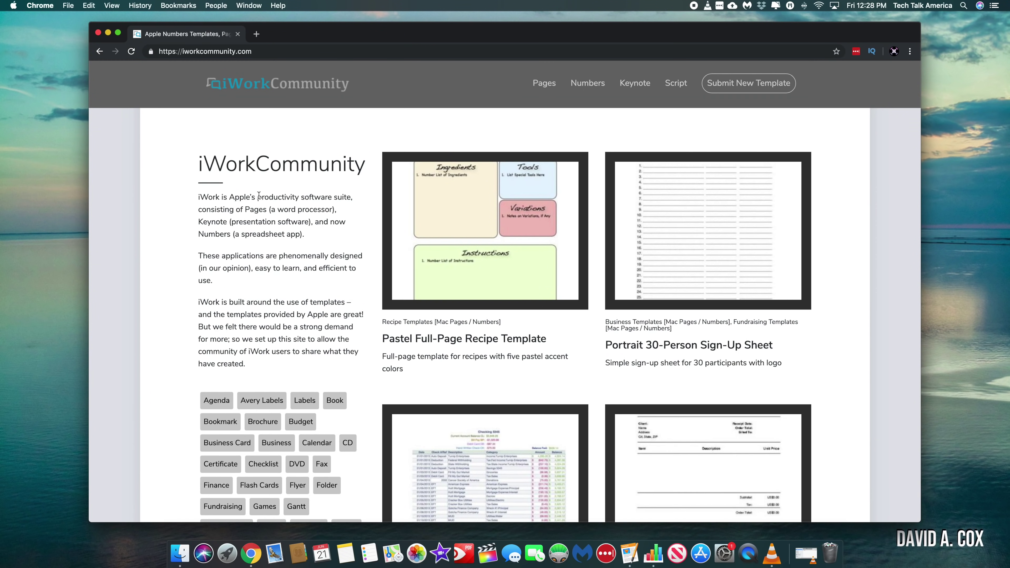
Step: Open iWorkCommunity's Free Numbers Templates page and scroll through its listings
click(585, 85)
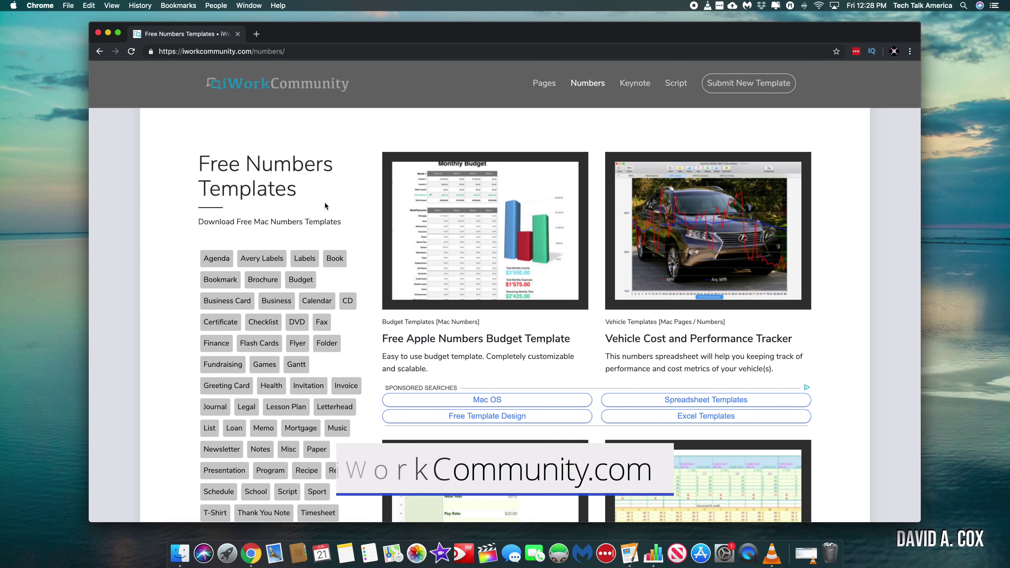
scroll(325, 203, down, 3)
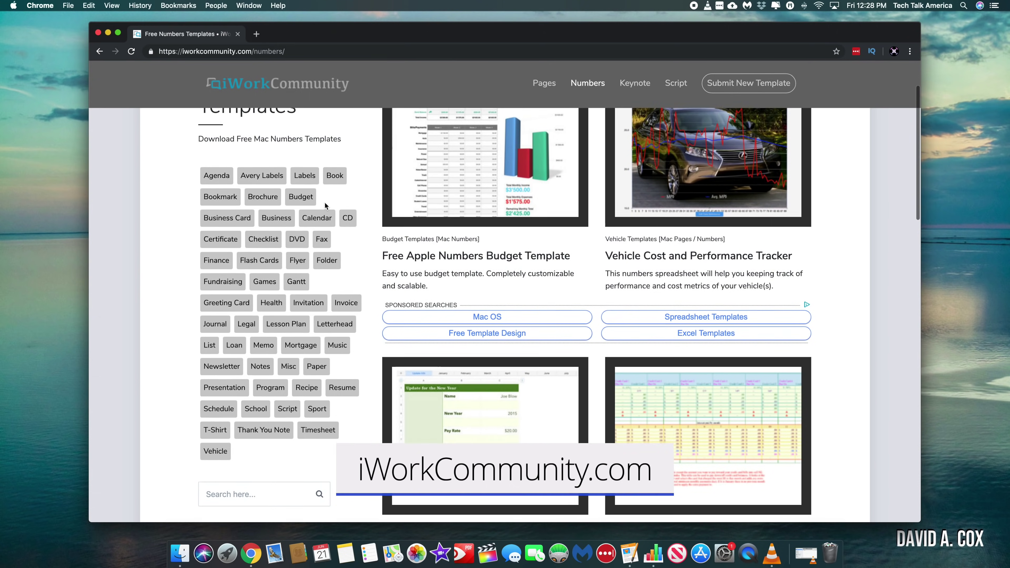
scroll(324, 205, down, 10)
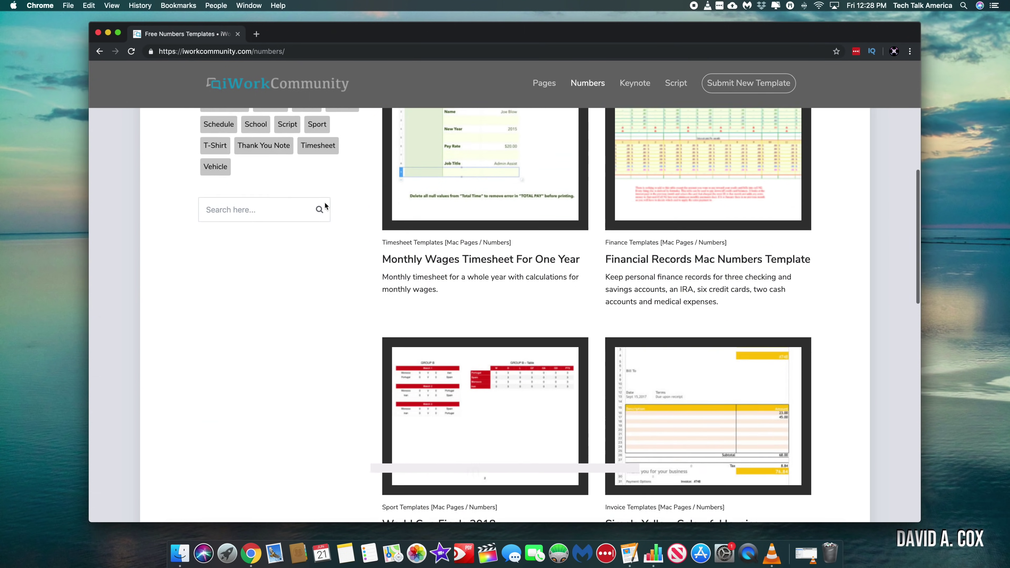
scroll(326, 206, down, 15)
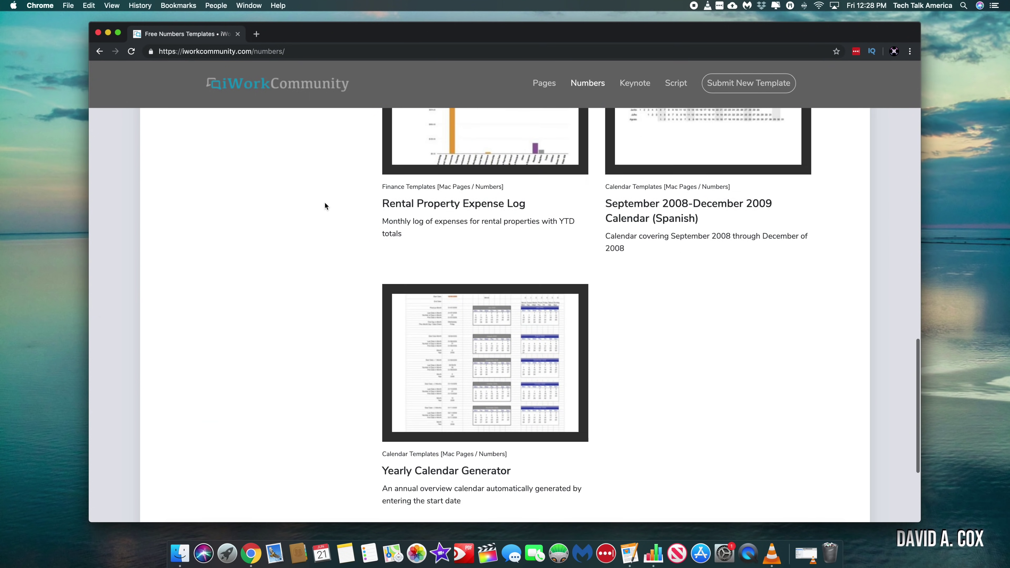
scroll(325, 206, up, 20)
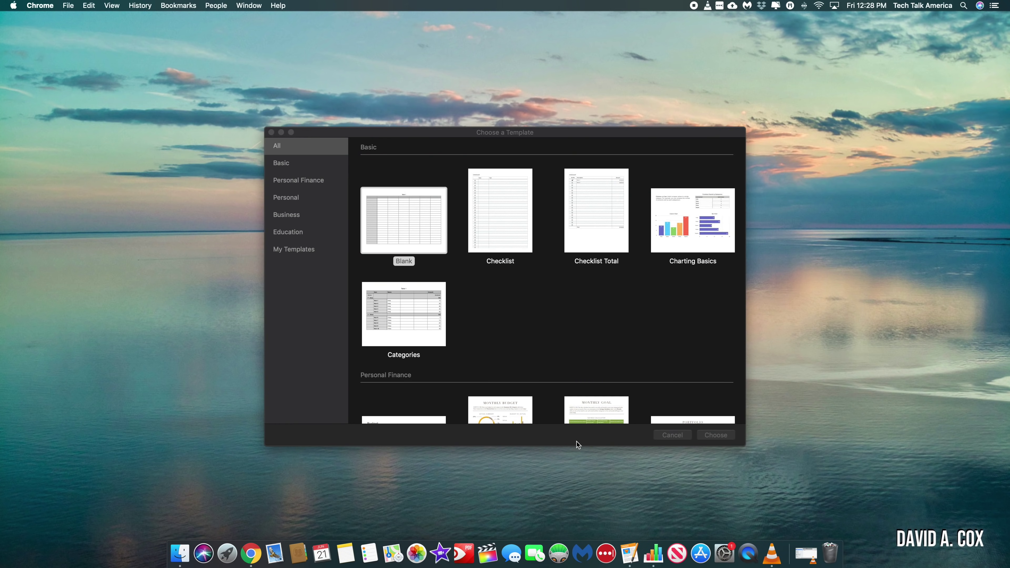
Step: Create a spreadsheet from the Blank template and enter 1, 2, 3 and 5 down column B
double_click(407, 228)
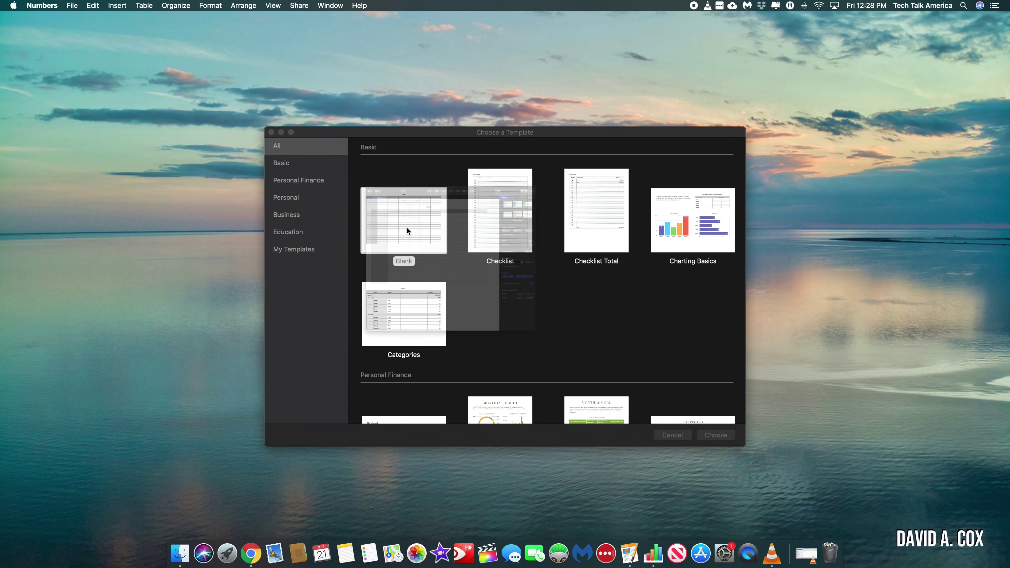
text(1)
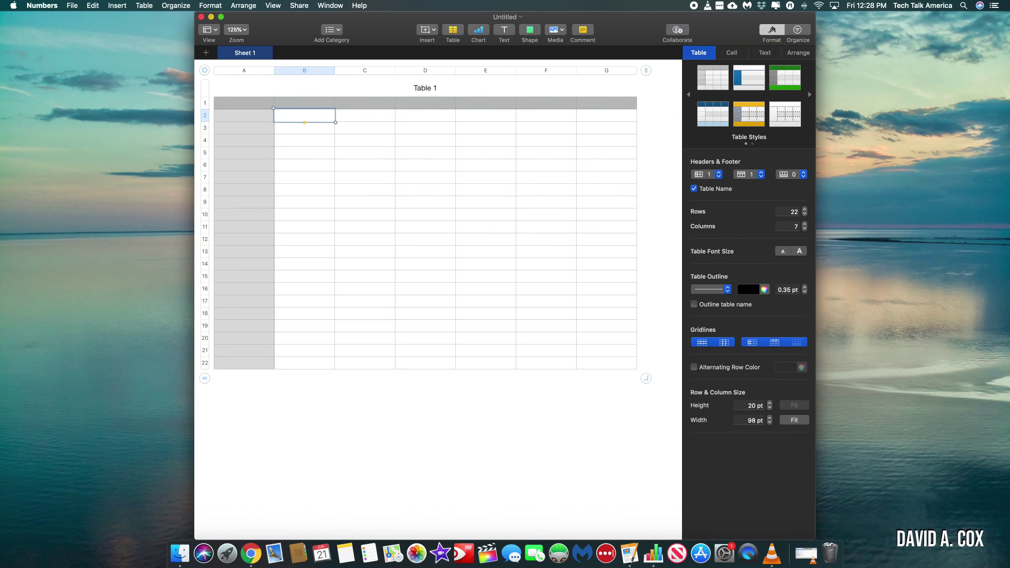
key(Return)
text(2)
key(Return)
text(3)
key(Return)
text(5)
key(Return)
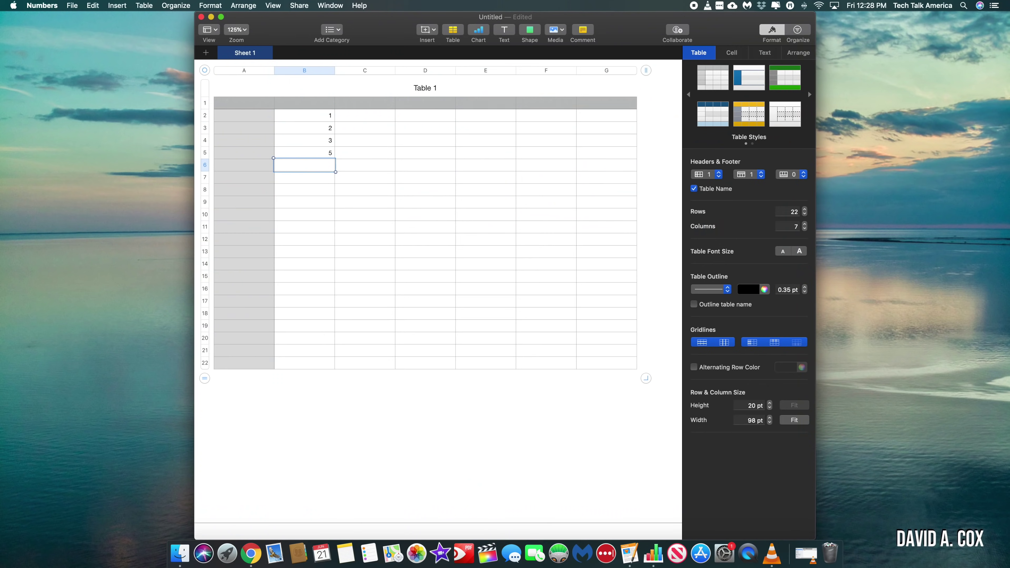
Step: Select the column B values and bring up the Insert options for adding a formula
click(304, 153)
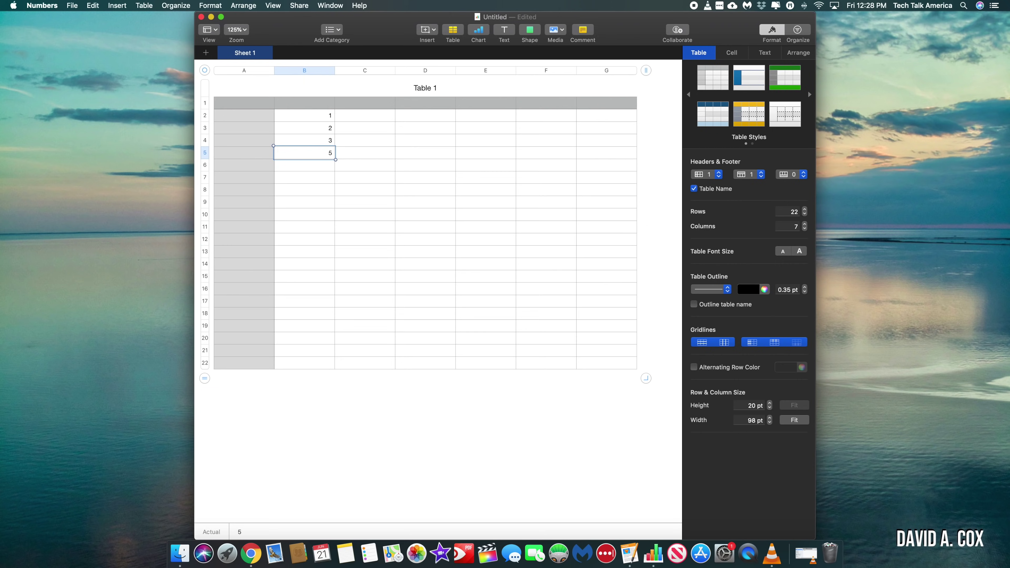
click(315, 117)
click(431, 31)
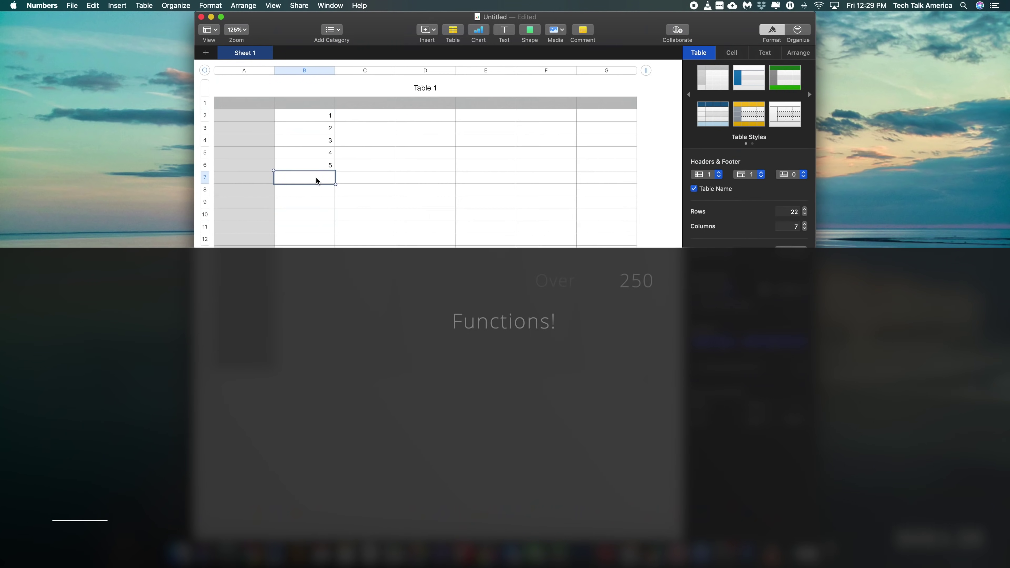
Step: Start a formula with = in B7 and read the BONDDURATION function description
text(=)
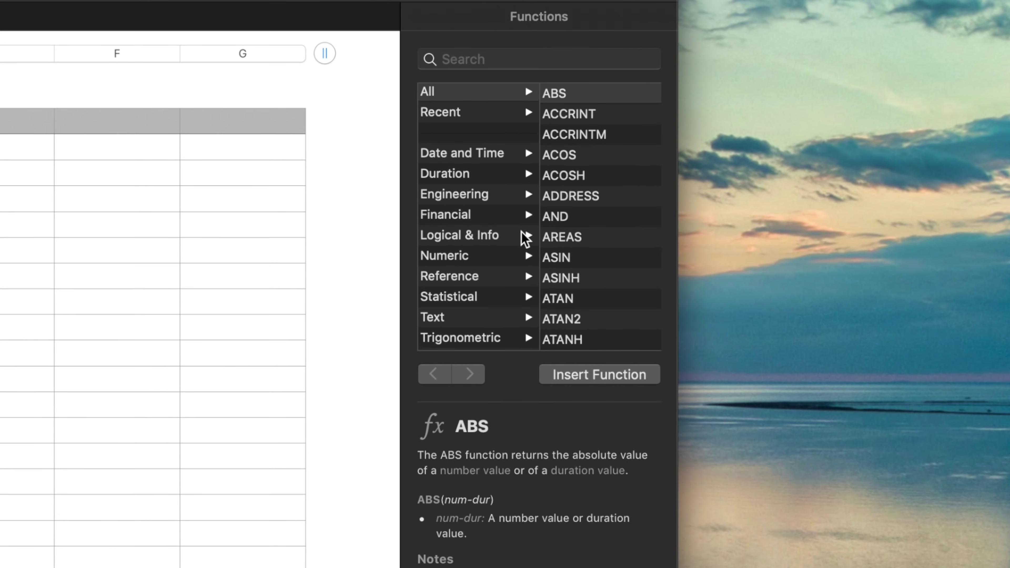
scroll(603, 240, down, 5)
scroll(603, 243, down, 5)
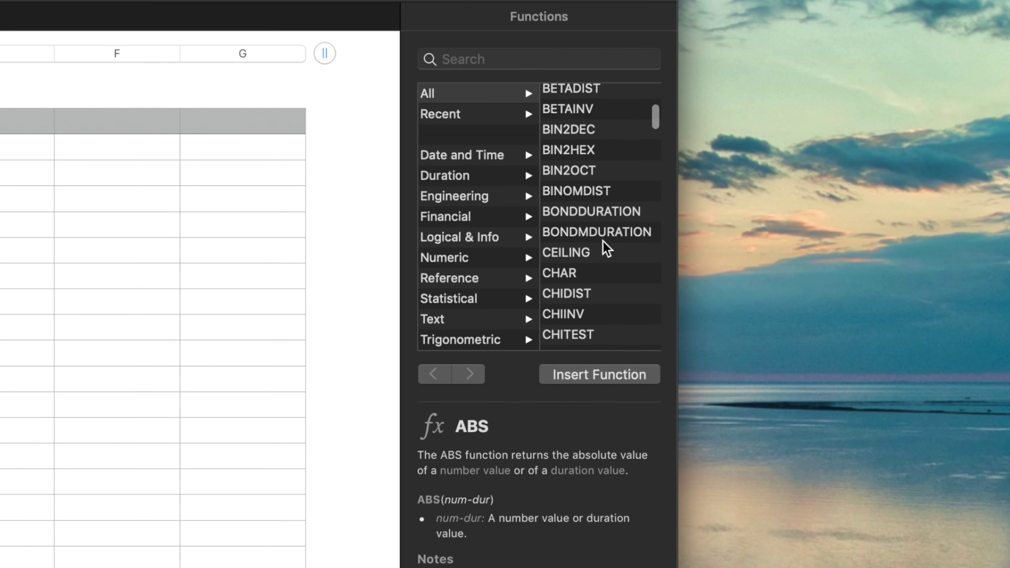
click(604, 216)
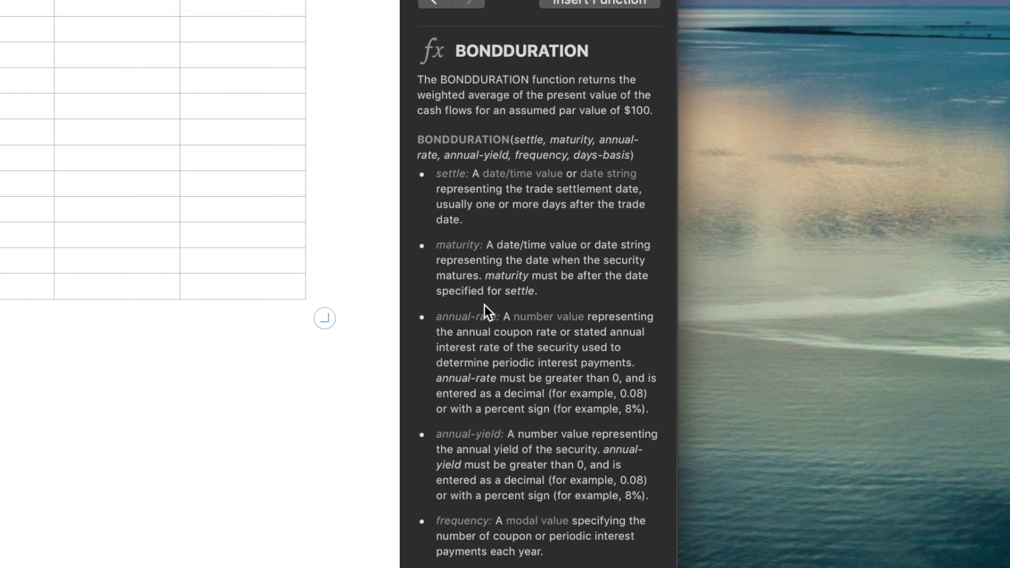
Step: Read the DEGREES, DEVSQ and DUR2MINUTES descriptions, then commit 1 in B2
scroll(487, 312, down, 10)
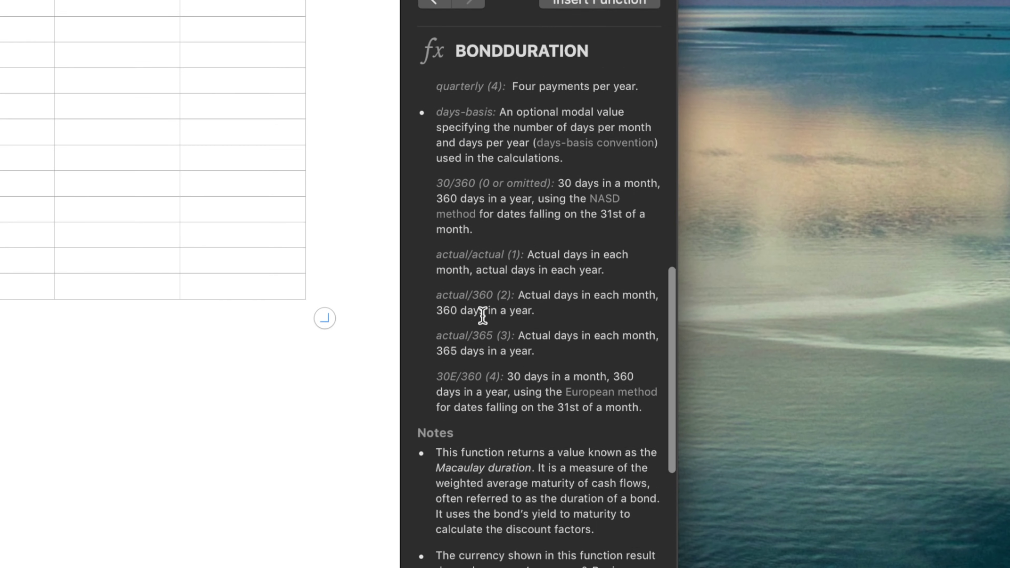
scroll(482, 316, up, 10)
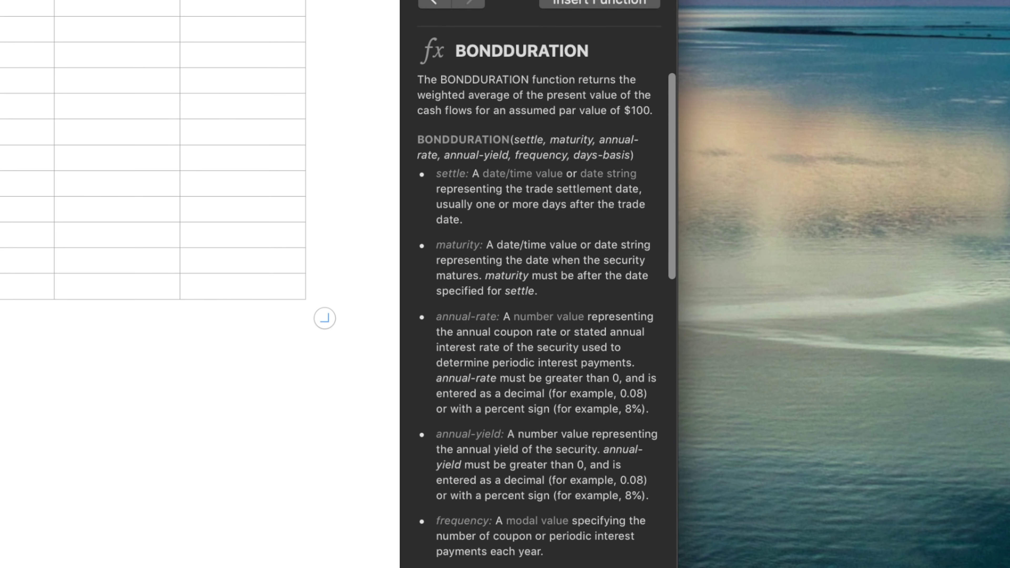
scroll(773, 188, down, 10)
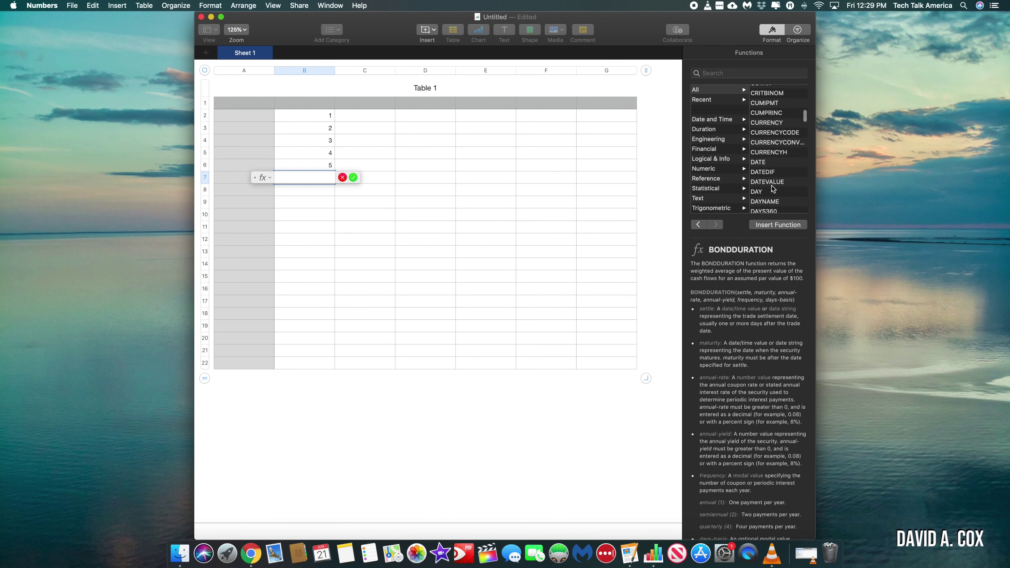
scroll(773, 188, down, 3)
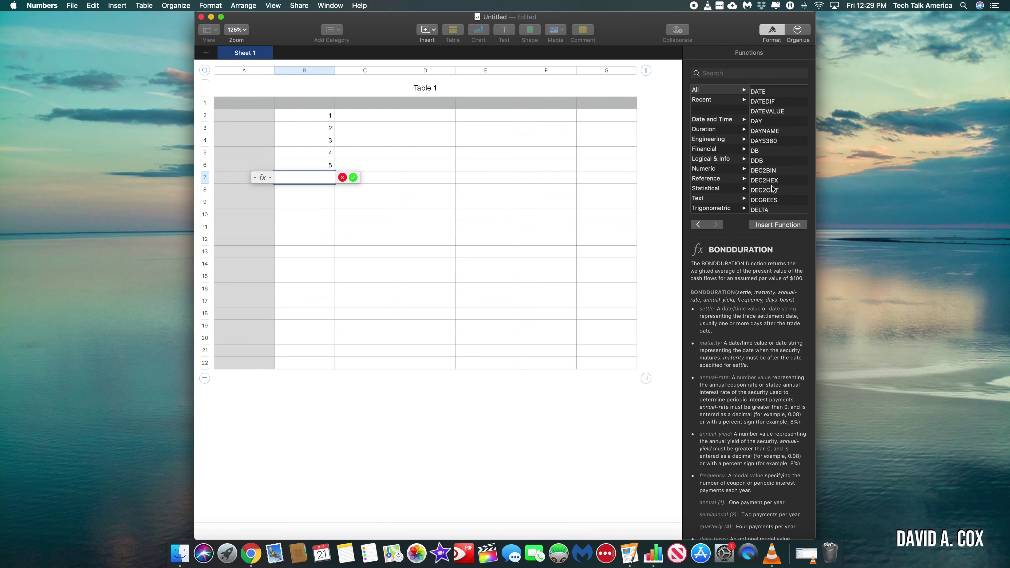
scroll(772, 189, down, 1)
click(772, 187)
scroll(773, 189, down, 2)
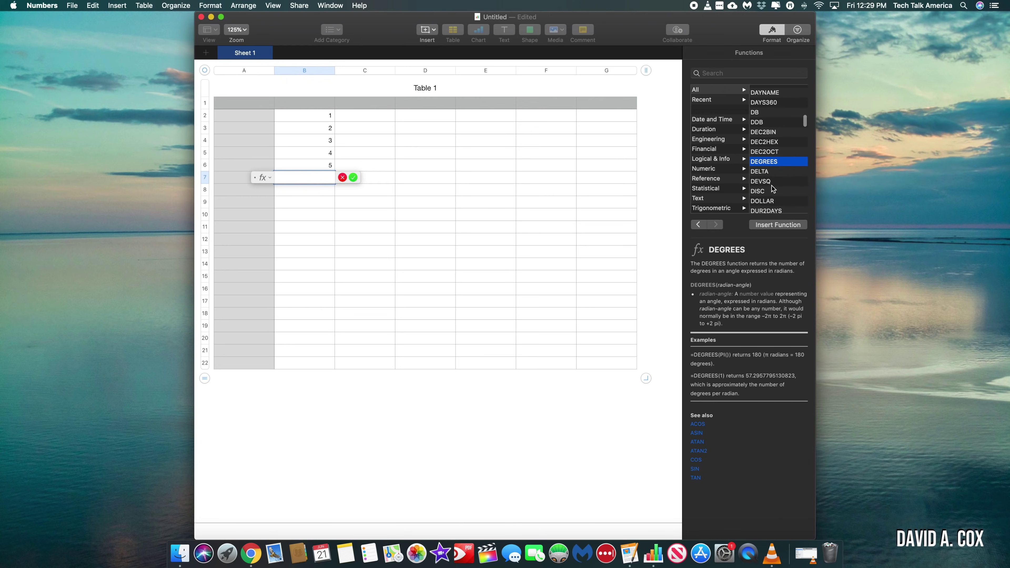
click(773, 188)
scroll(772, 188, down, 6)
click(772, 188)
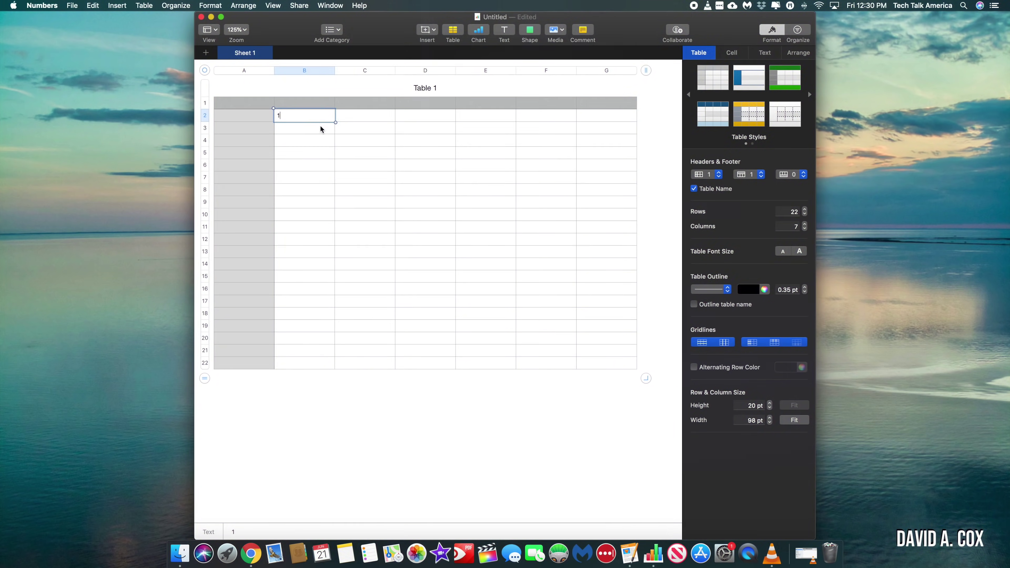
key(Return)
Step: Enter 2 in B3 and give B4 the formula B2+B3 so it shows 3
text(2)
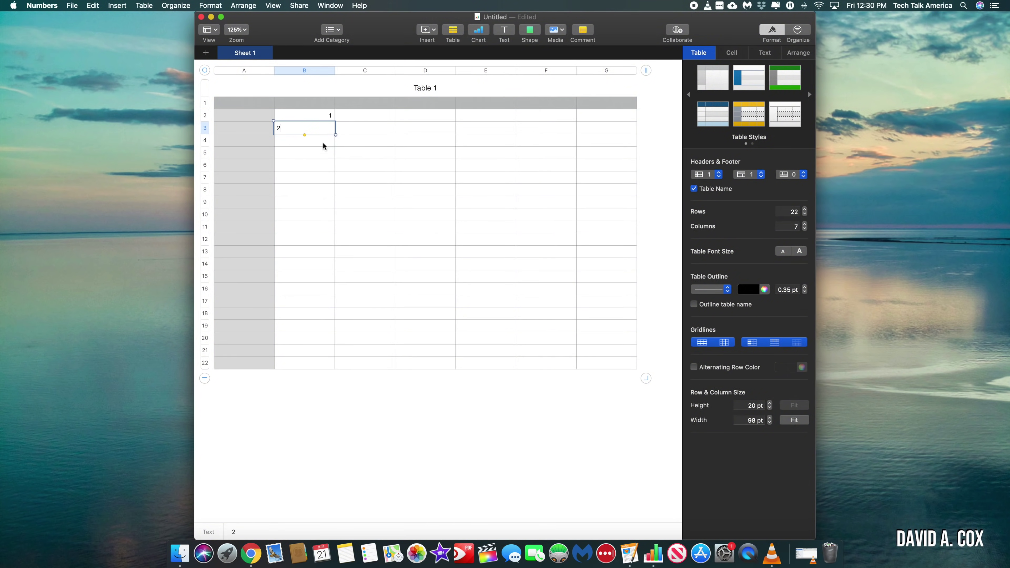
key(Return)
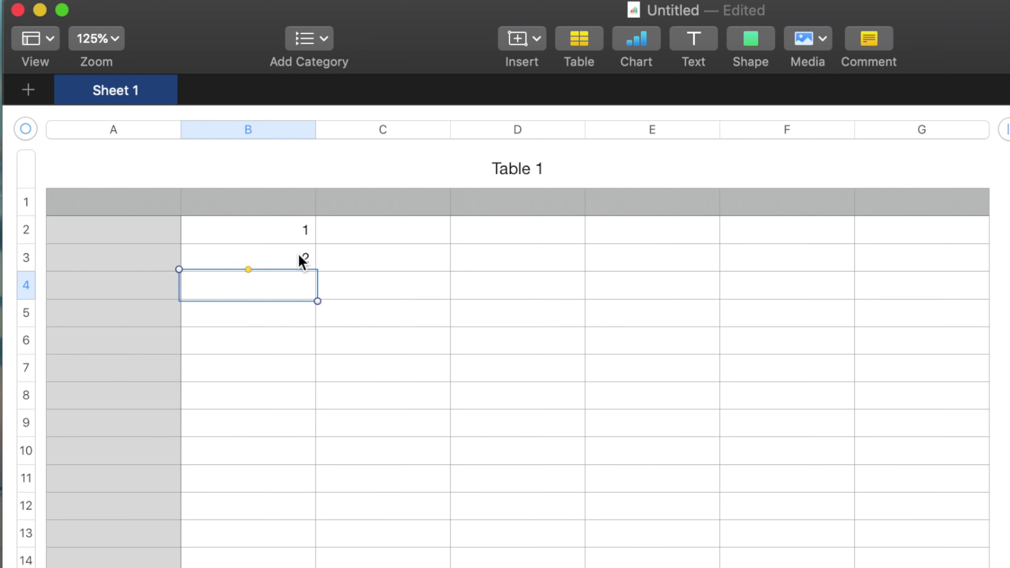
text(=)
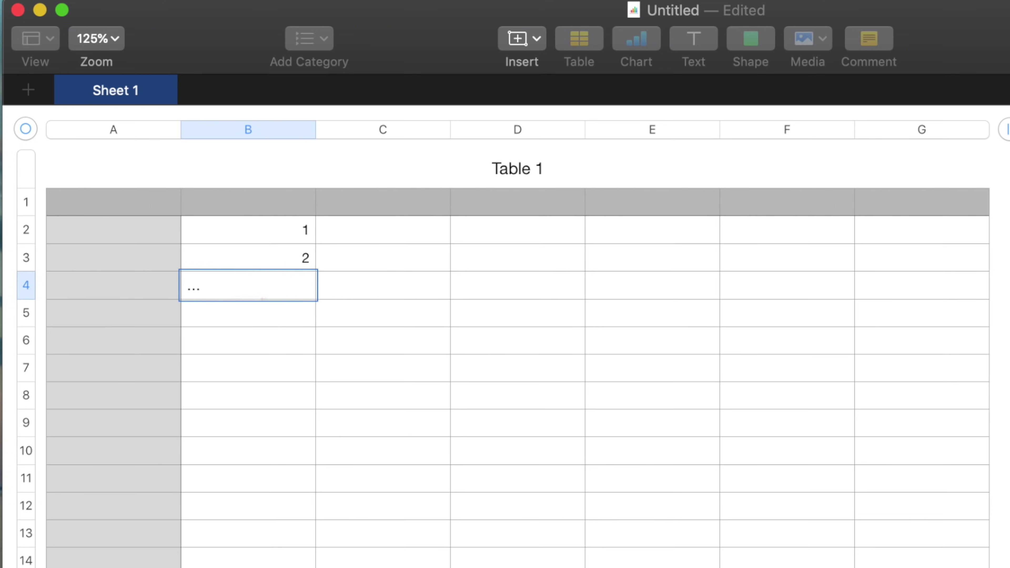
click(277, 240)
text(+)
click(274, 262)
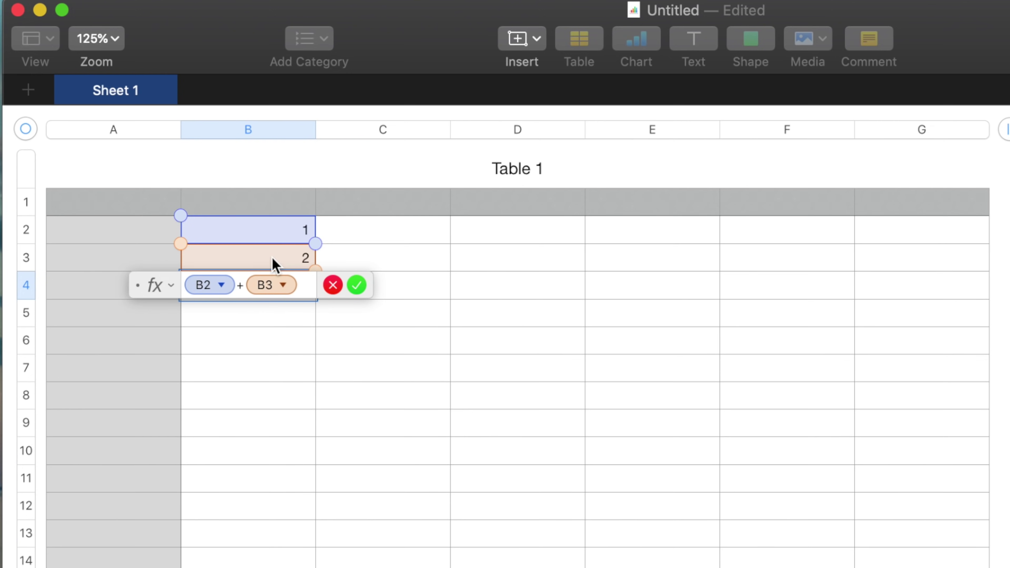
key(Return)
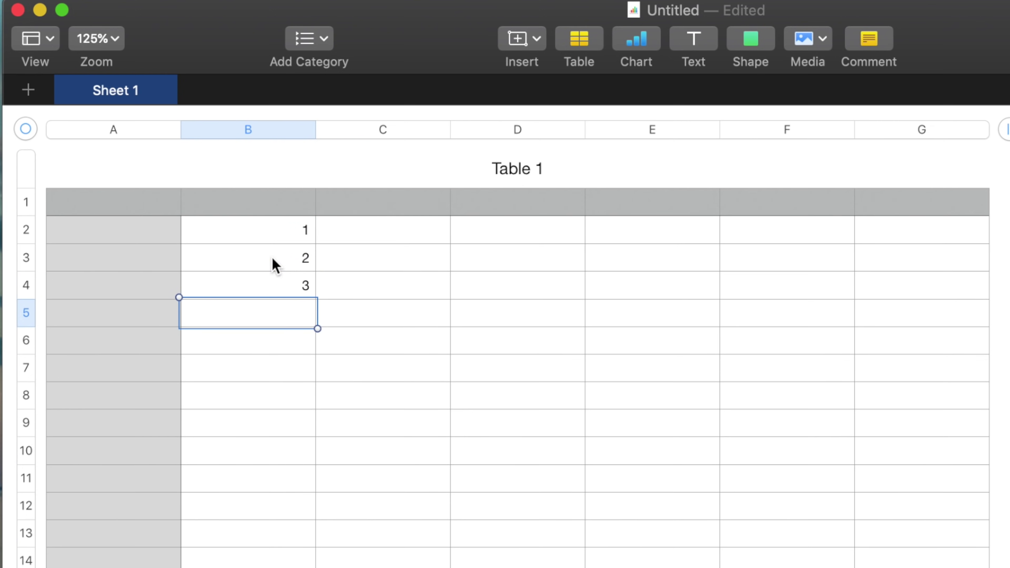
Step: Enter 2, 3 and 4 in rows 2 and 3 of columns C, D and E
key(Up)
key(Right)
key(Up)
key(Up)
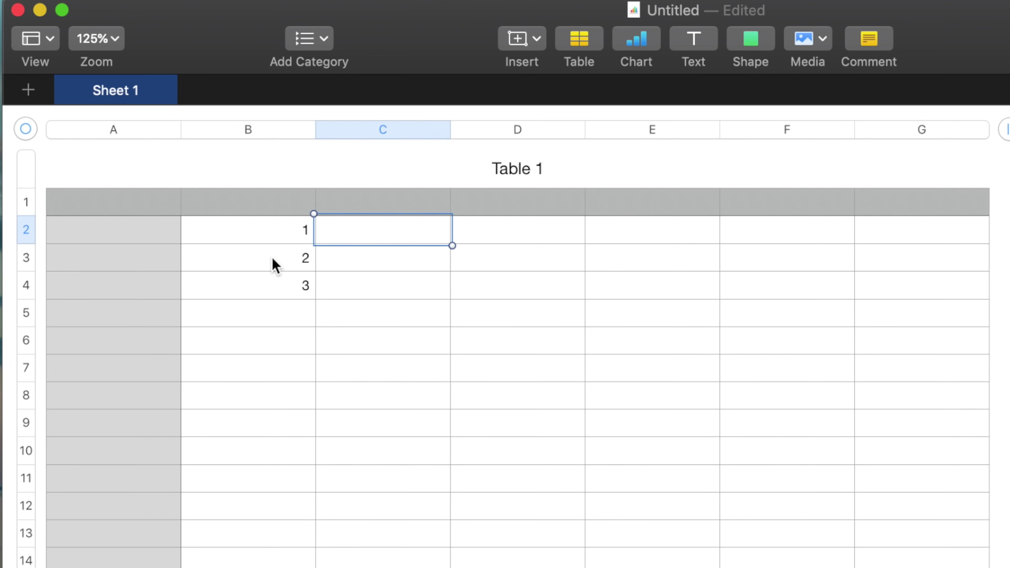
text(2)
key(Return)
text(2)
key(Tab)
key(Up)
text(3)
key(Return)
text(3)
key(Tab)
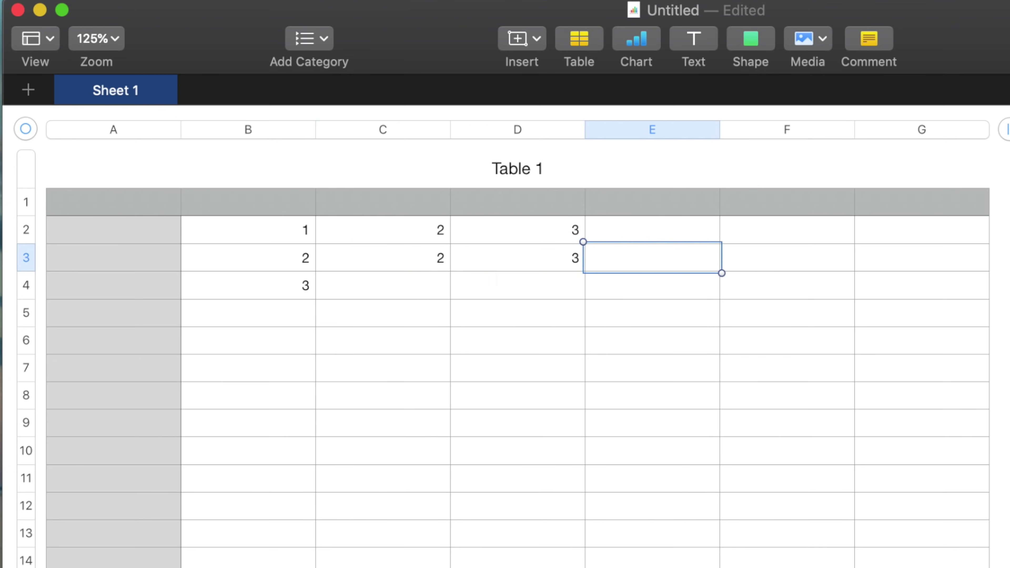
text(4)
key(Up)
text(4)
key(Return)
Step: Autofill B4's sum formula across row 4 to column E, giving 3, 4, 6, 8
key(Left)
key(Left)
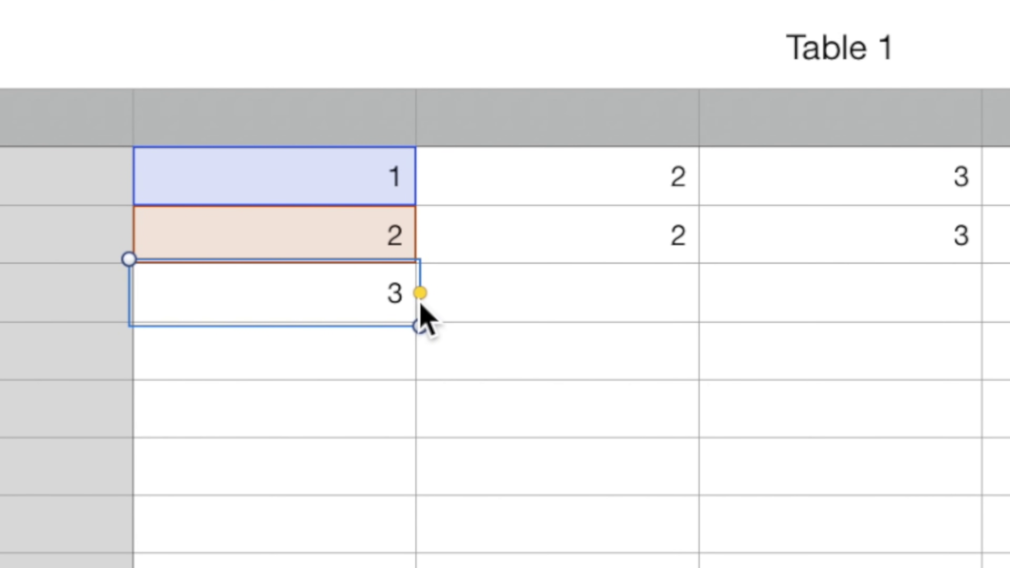
drag(420, 293, 1009, 300)
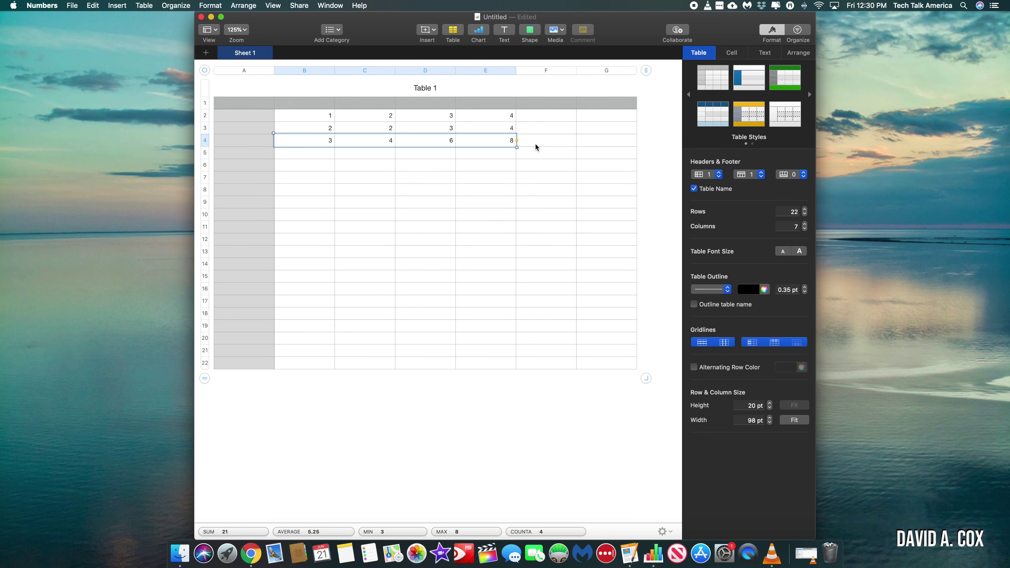
key(super+a)
Step: Clear all table values and enter the date 1/1/19 in cell A2
key(Delete)
click(244, 120)
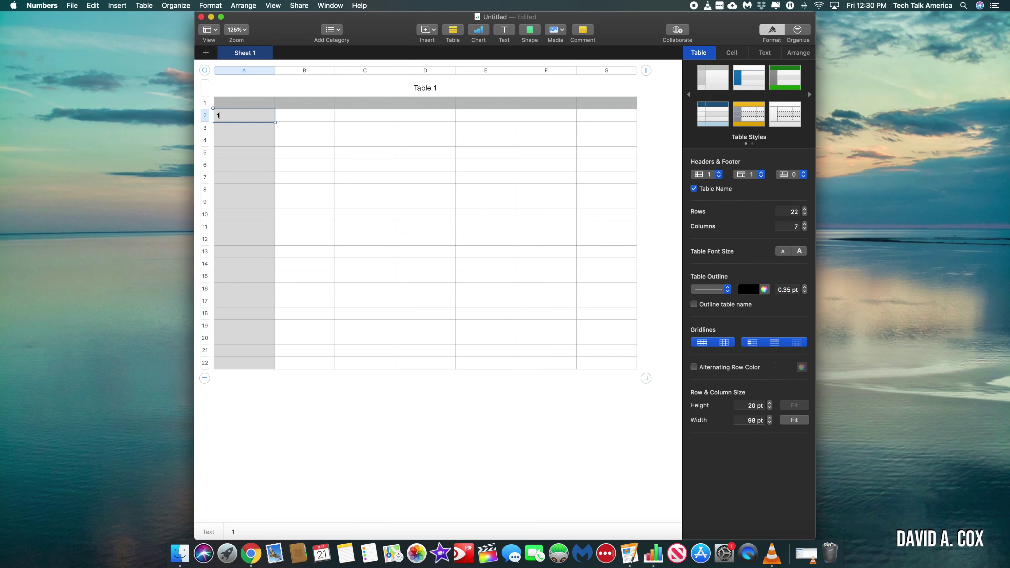
text(1/1/)
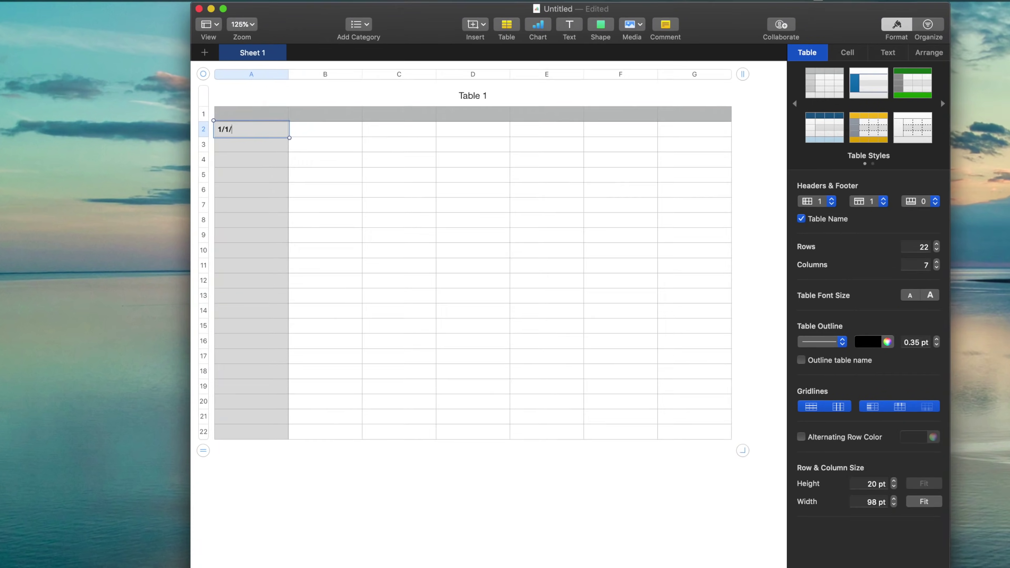
text(19)
key(Return)
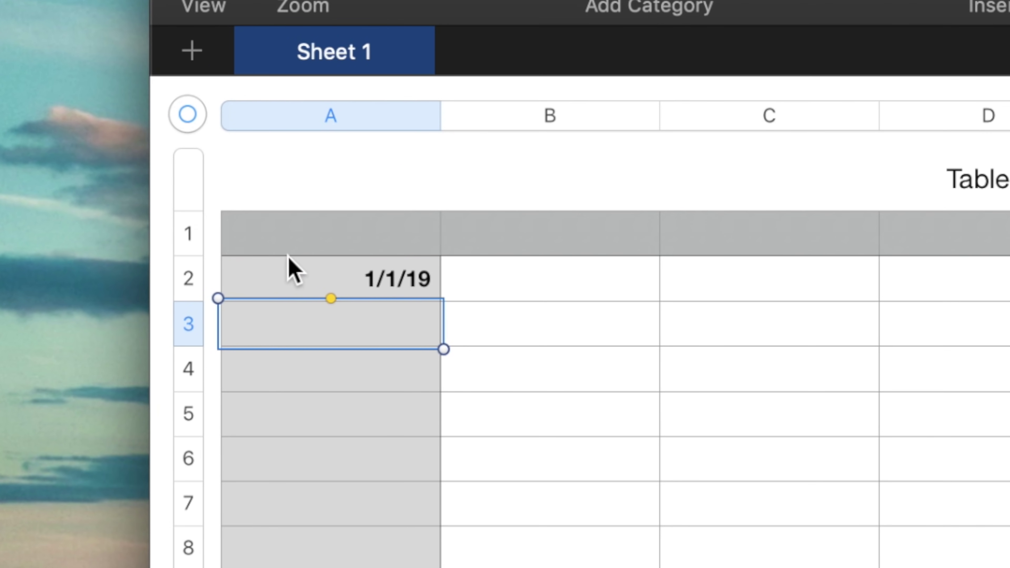
Step: Autofill successive dates down column A through 1/21/19 in row 22
click(314, 280)
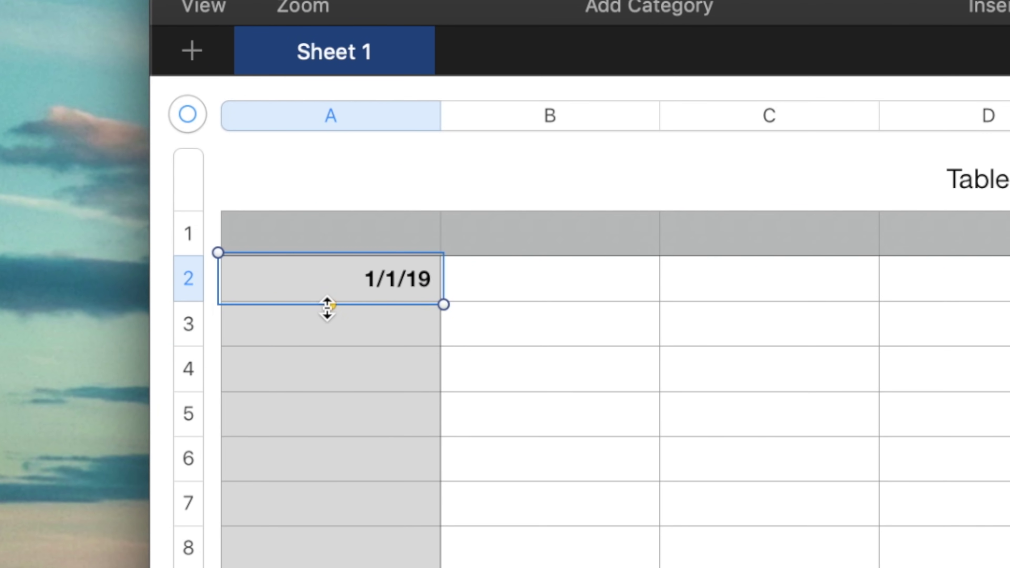
drag(332, 309, 301, 567)
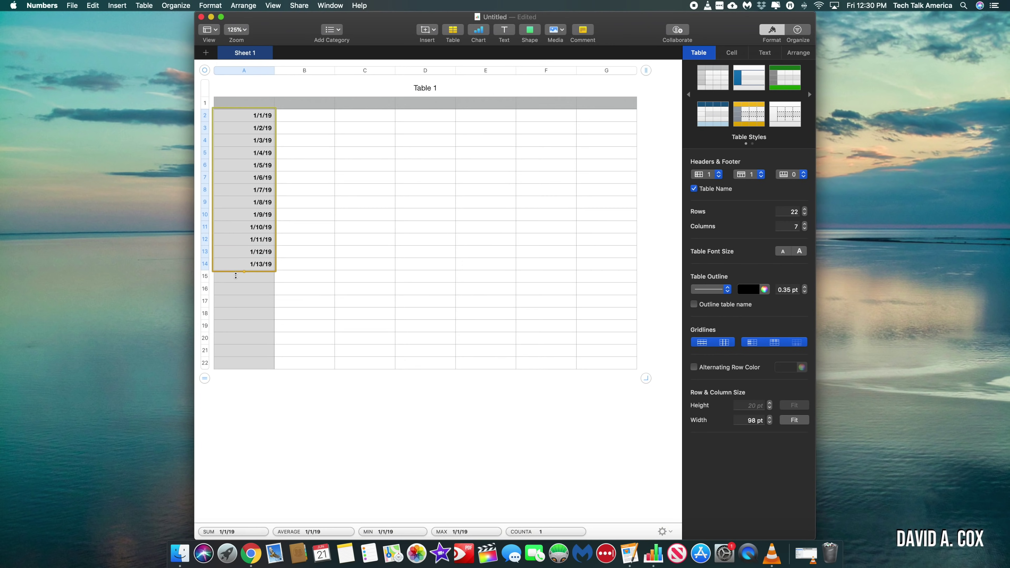
drag(236, 276, 234, 367)
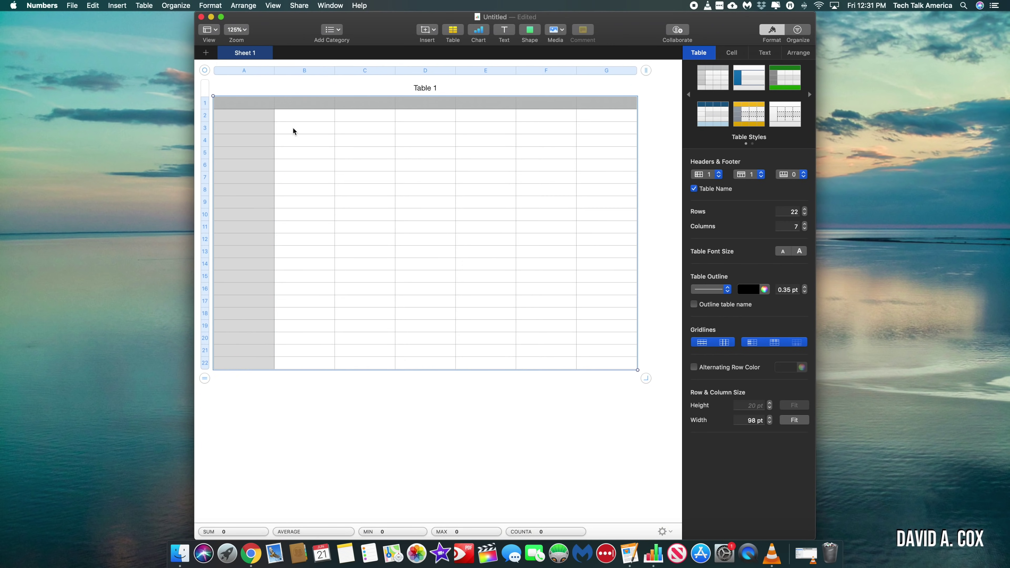
click(294, 119)
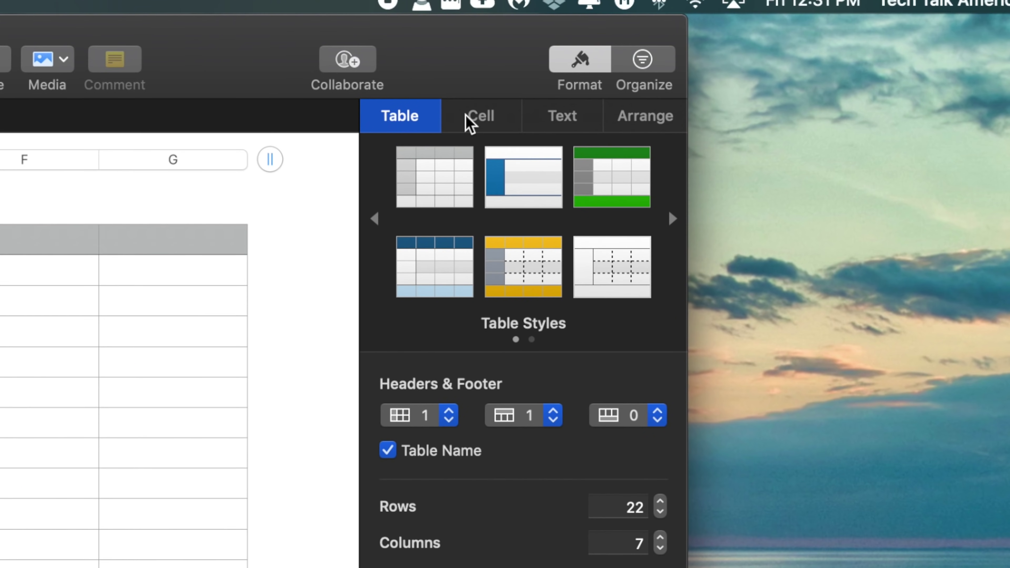
Step: In the Cell format inspector, apply a border preset and give cell D9 a yellow fill
click(483, 115)
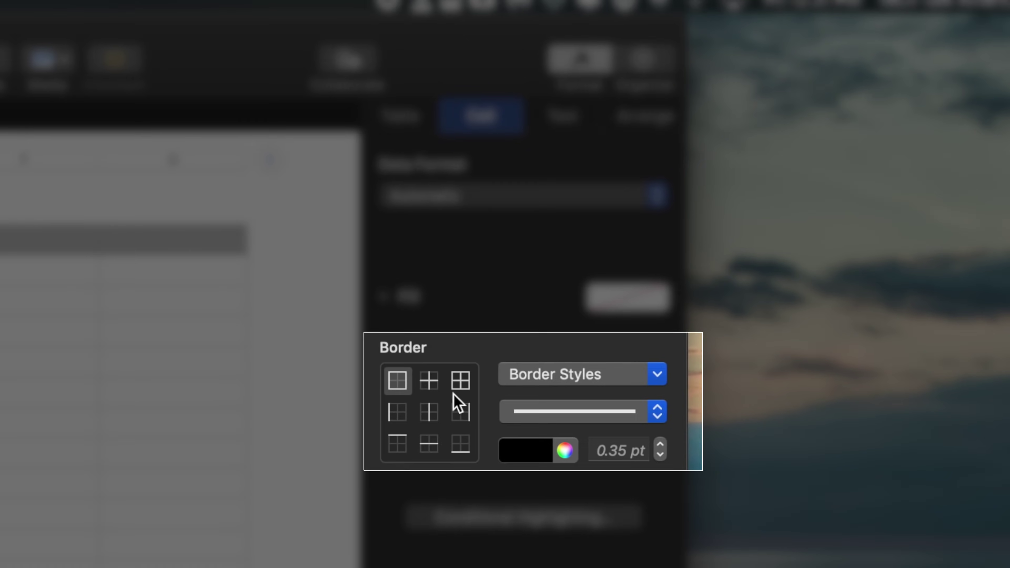
click(464, 381)
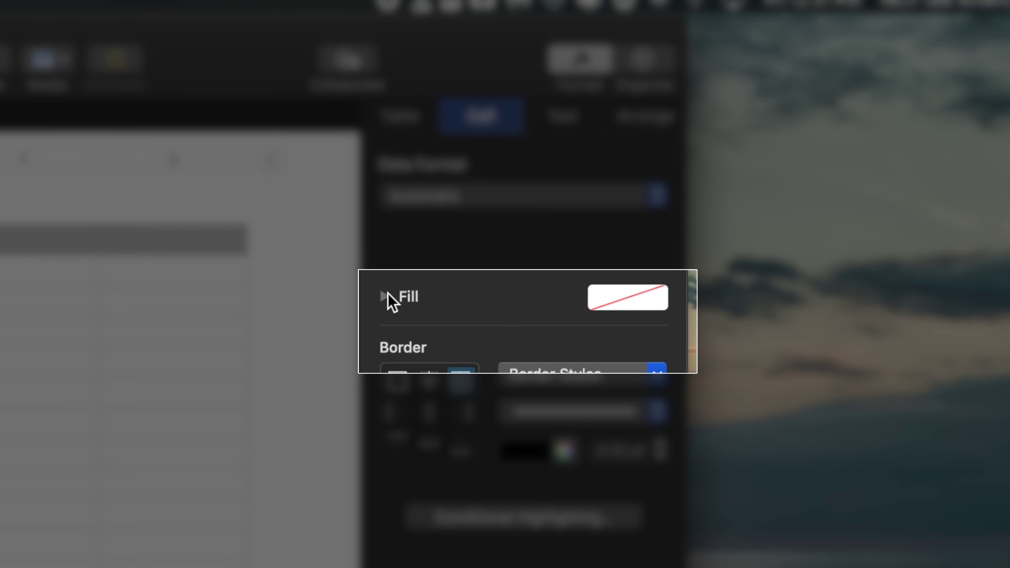
click(385, 296)
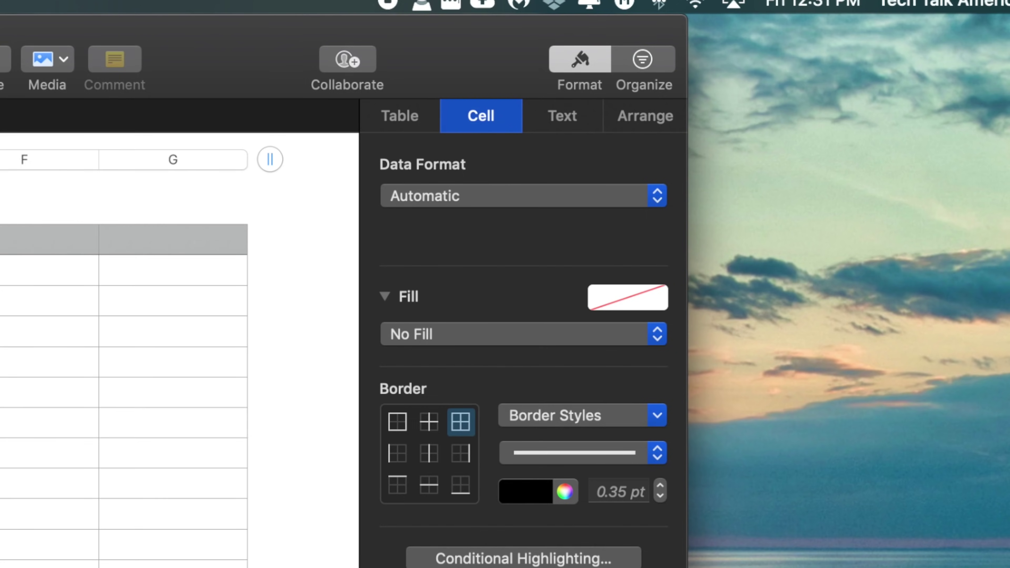
click(441, 204)
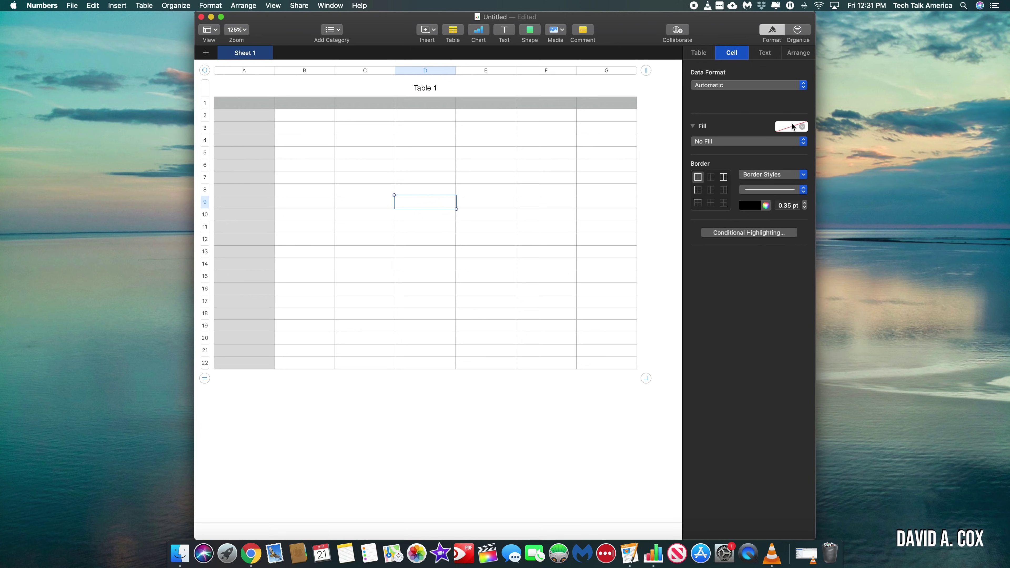
click(792, 124)
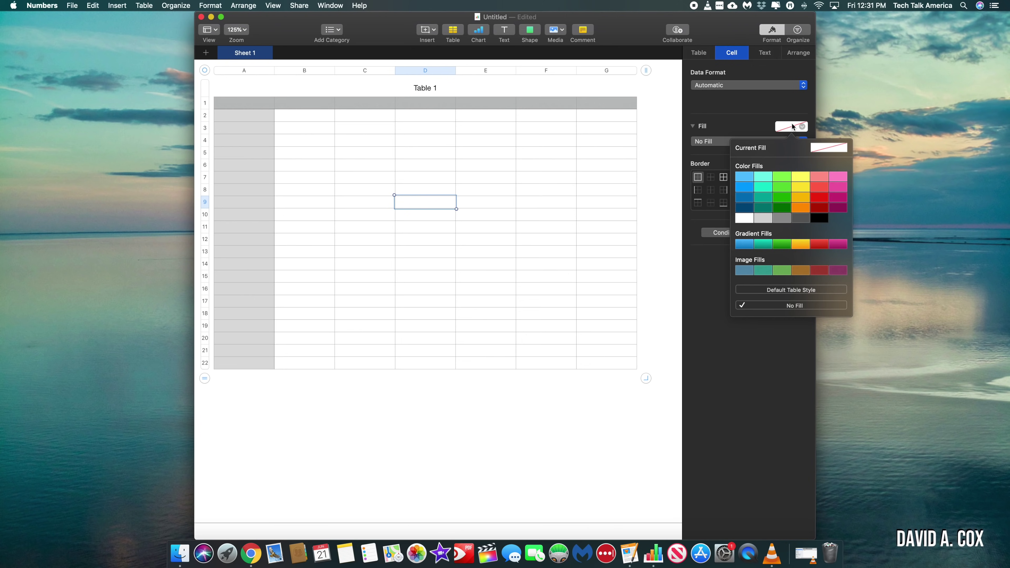
click(801, 177)
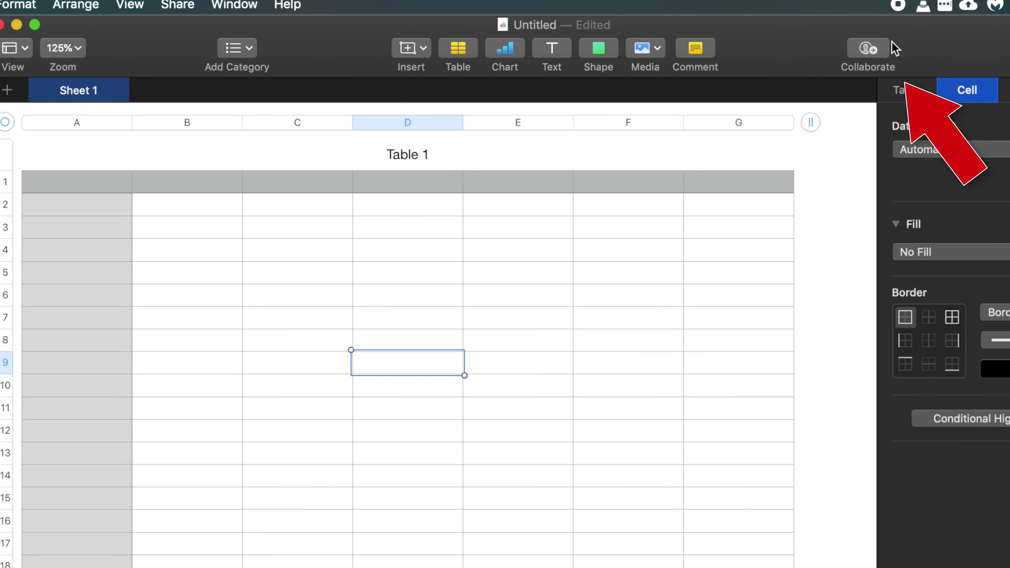
click(886, 51)
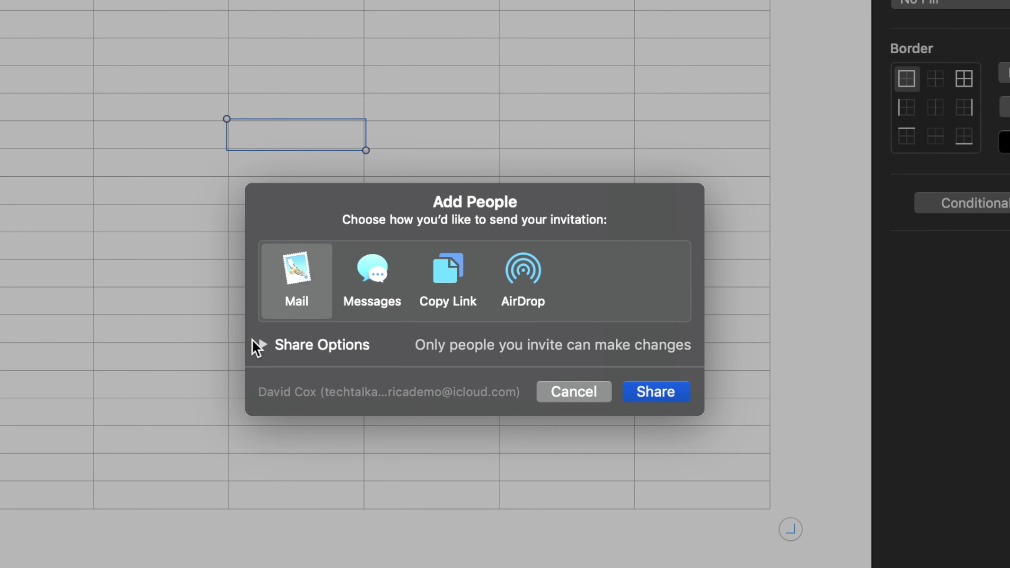
click(263, 344)
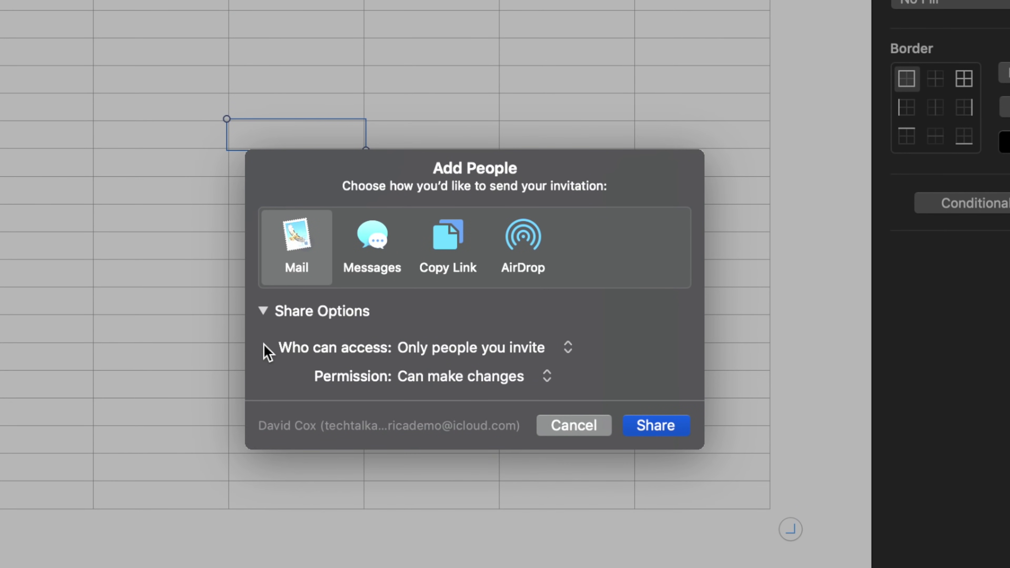
click(453, 347)
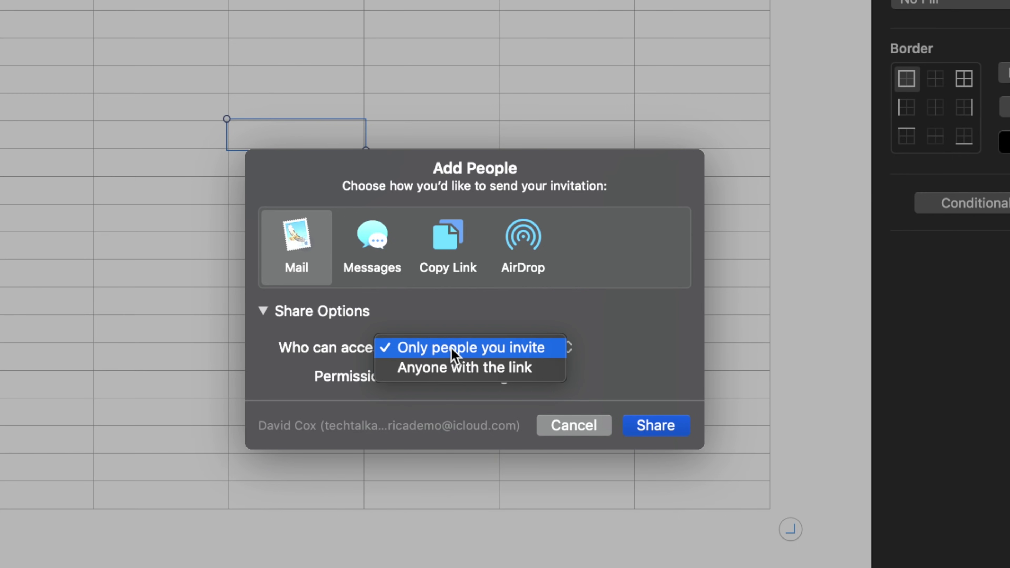
click(454, 350)
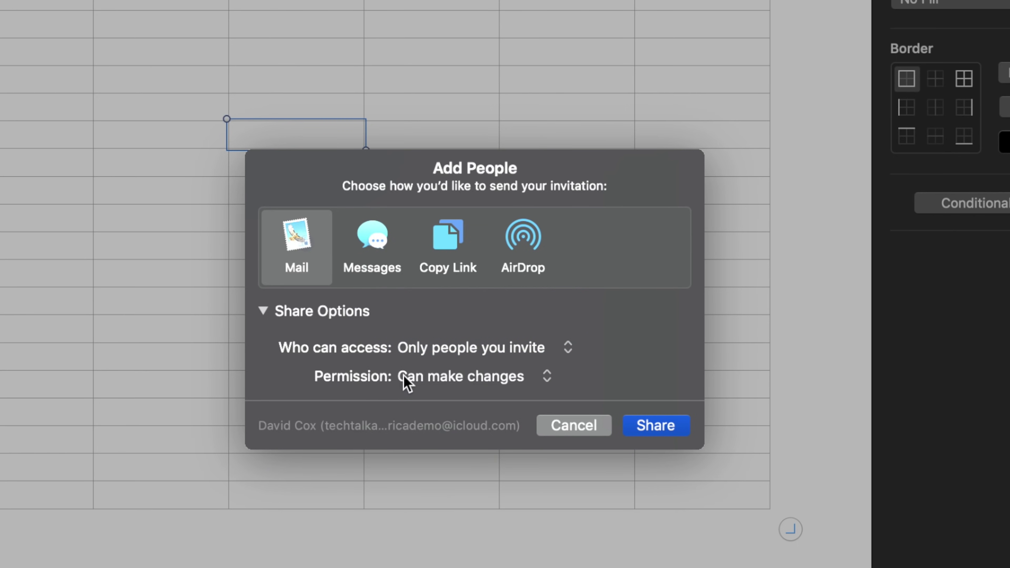
click(516, 377)
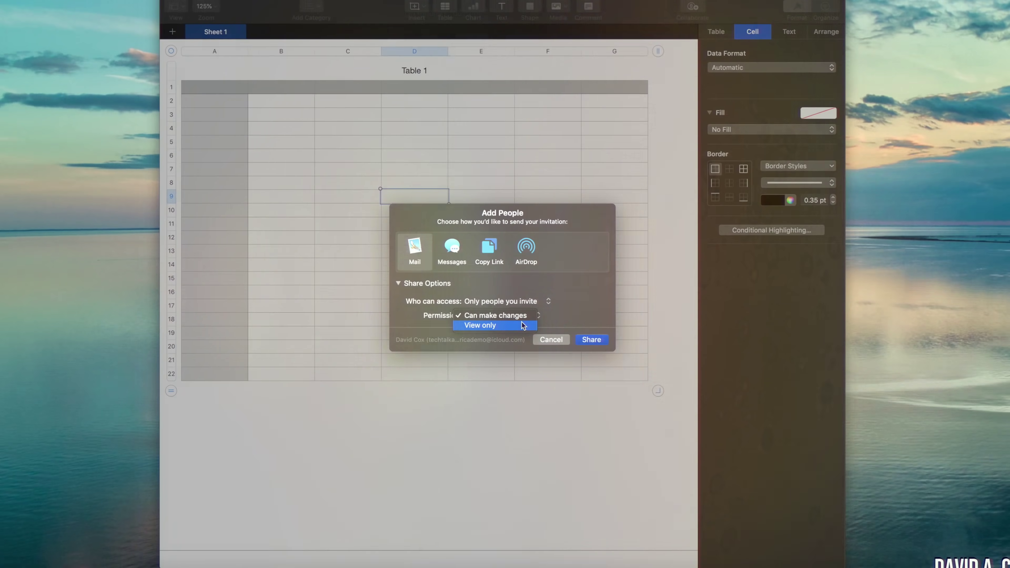
click(516, 396)
click(574, 425)
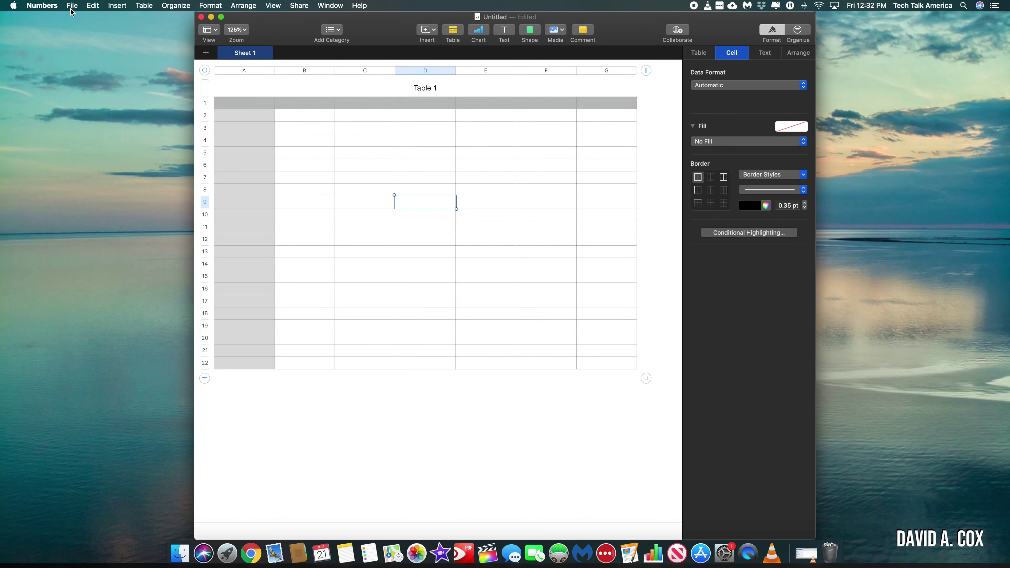
click(72, 7)
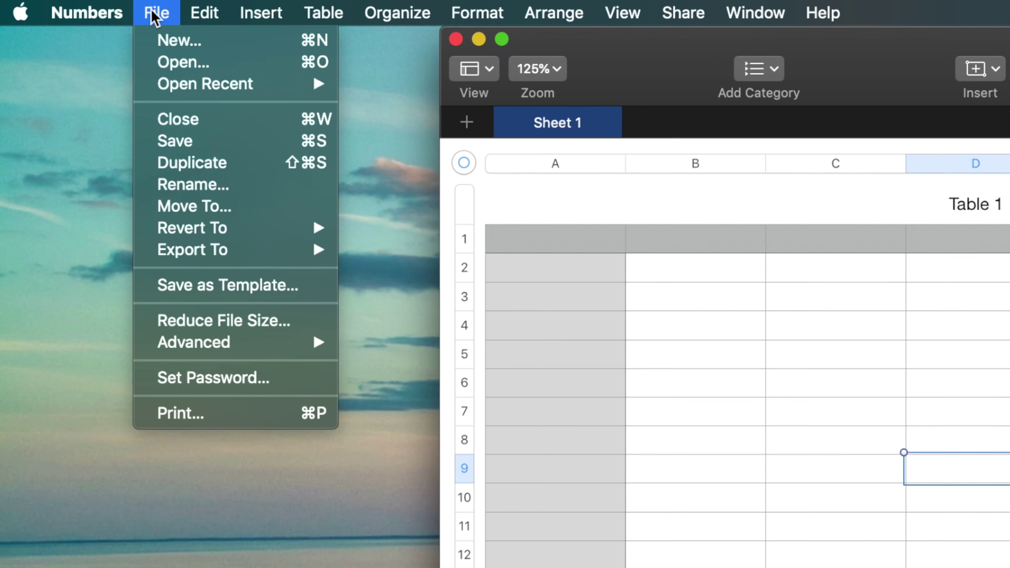
click(234, 385)
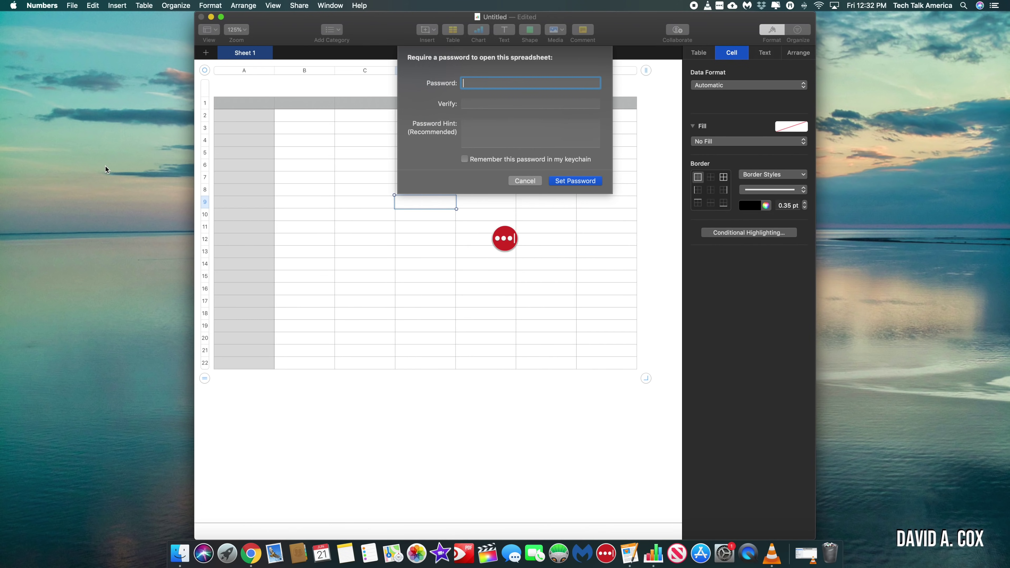
click(524, 183)
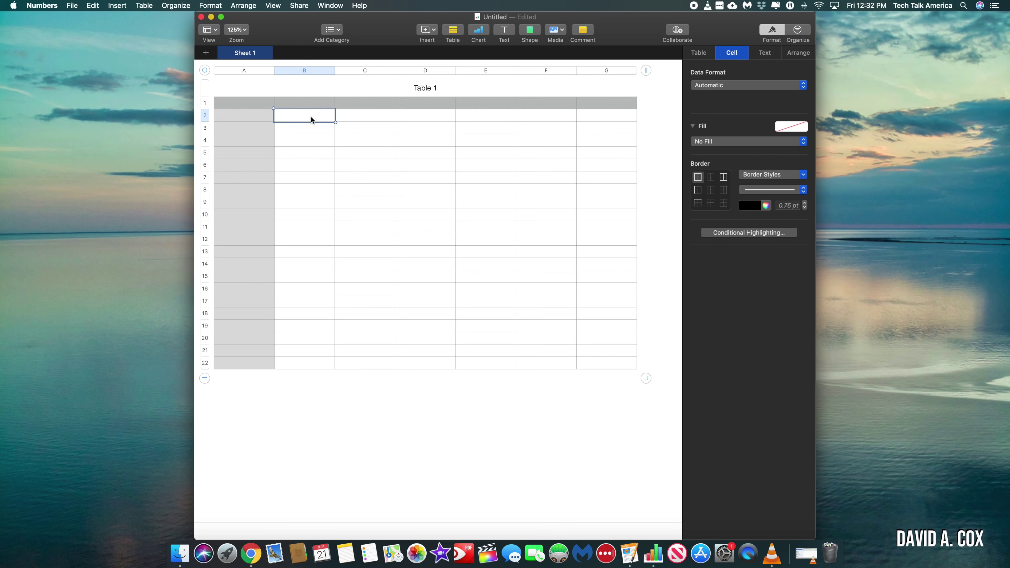
Step: Send a copy by Mail in Excel format, one worksheet per sheet, and continue with Next
click(299, 6)
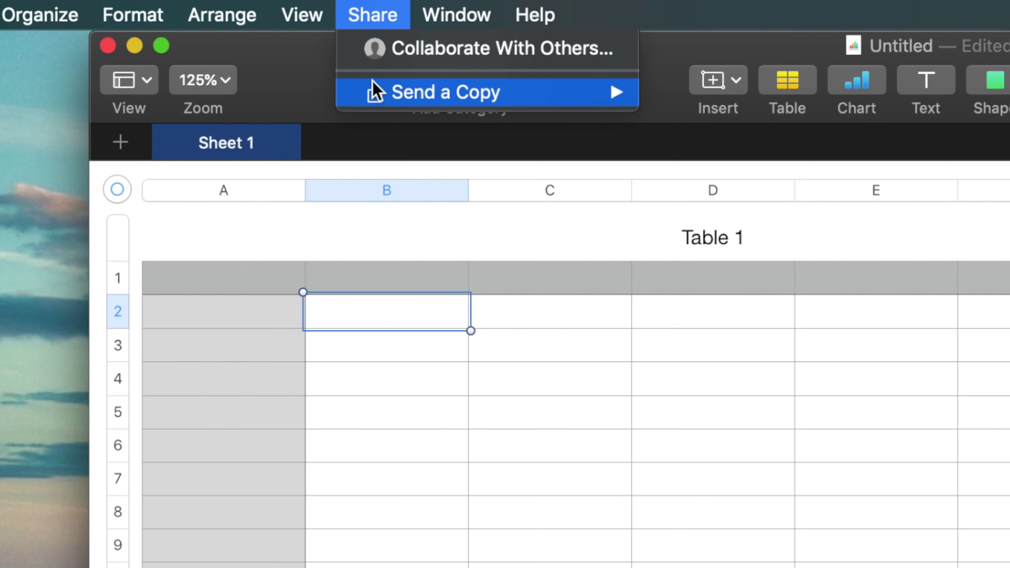
mouse_move(374, 92)
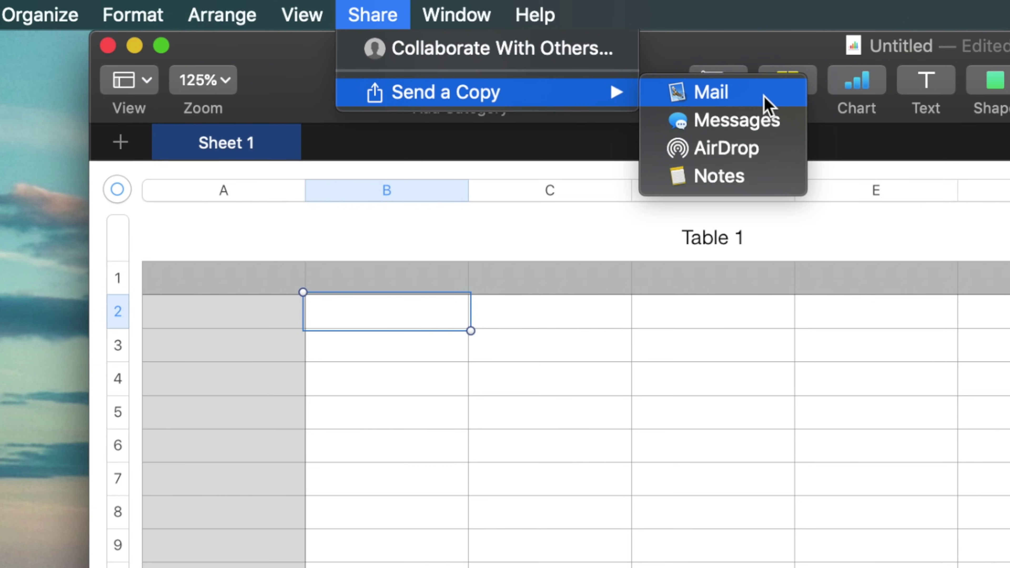
click(767, 102)
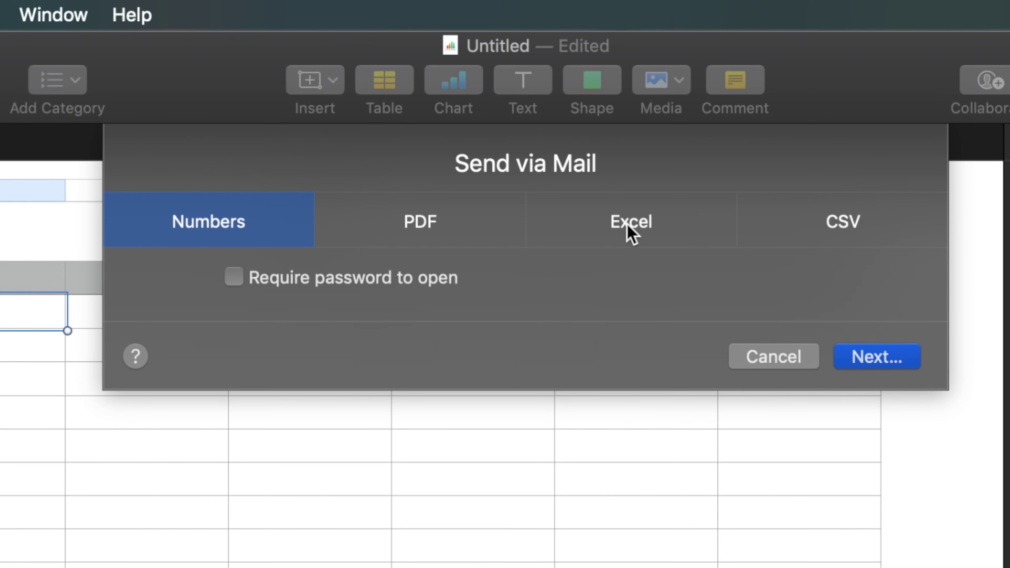
click(630, 229)
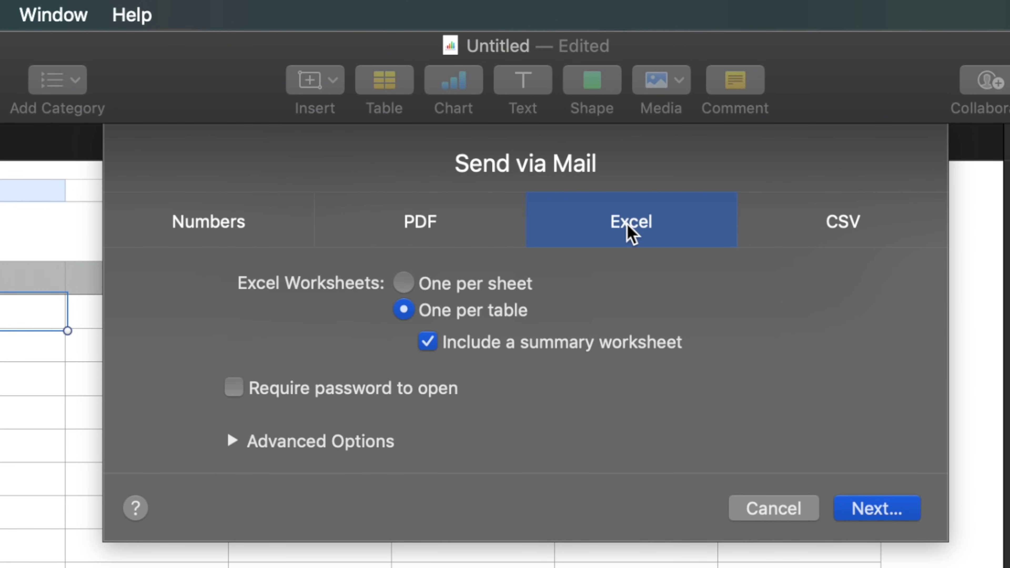
click(464, 284)
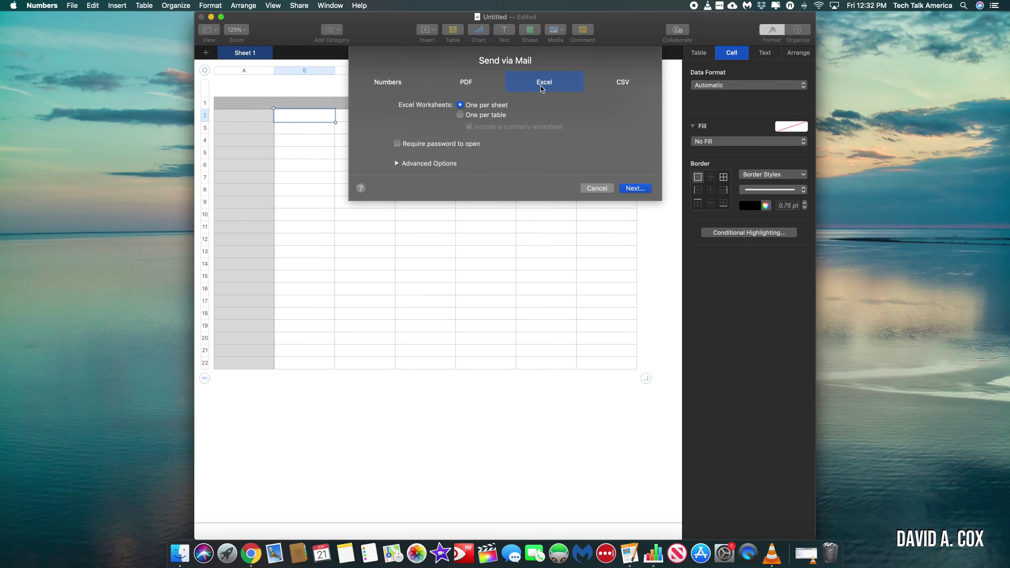
click(633, 188)
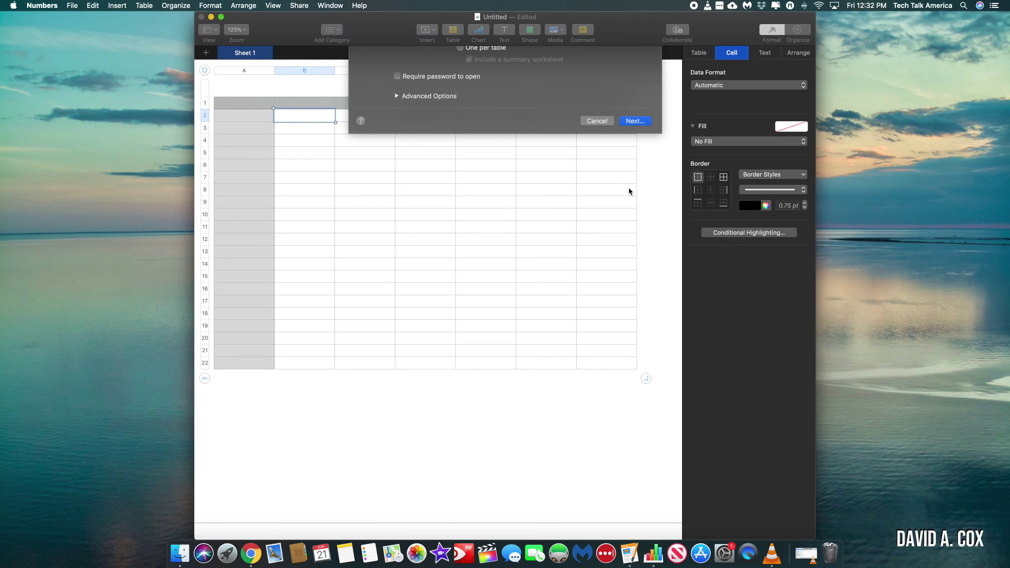